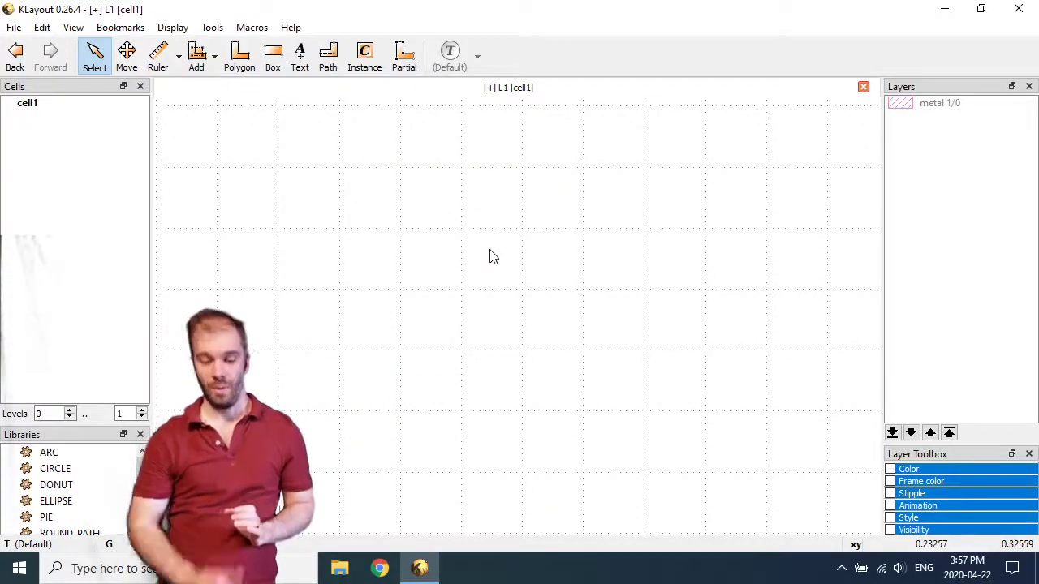
Switch to the Box tool and pick metal 1/0 as the drawing layer.
left_click(274, 59)
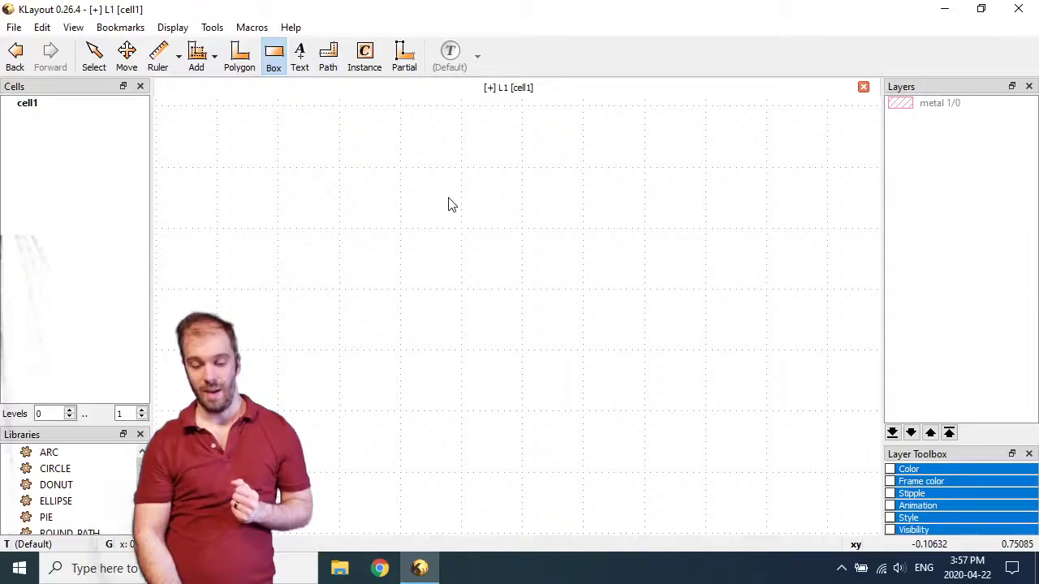
scroll(452, 205, "down", 2)
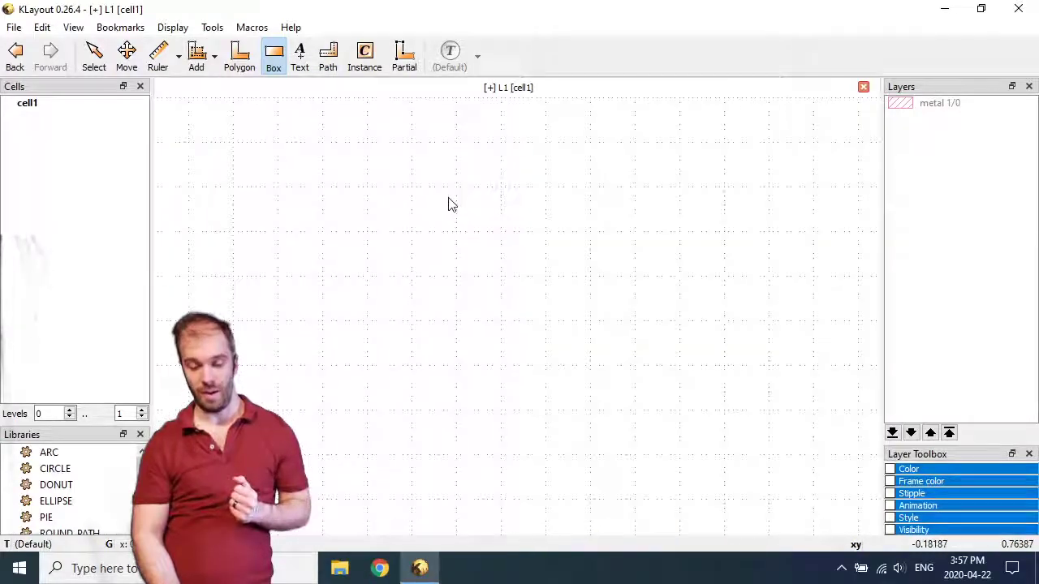
scroll(450, 204, "down", 1)
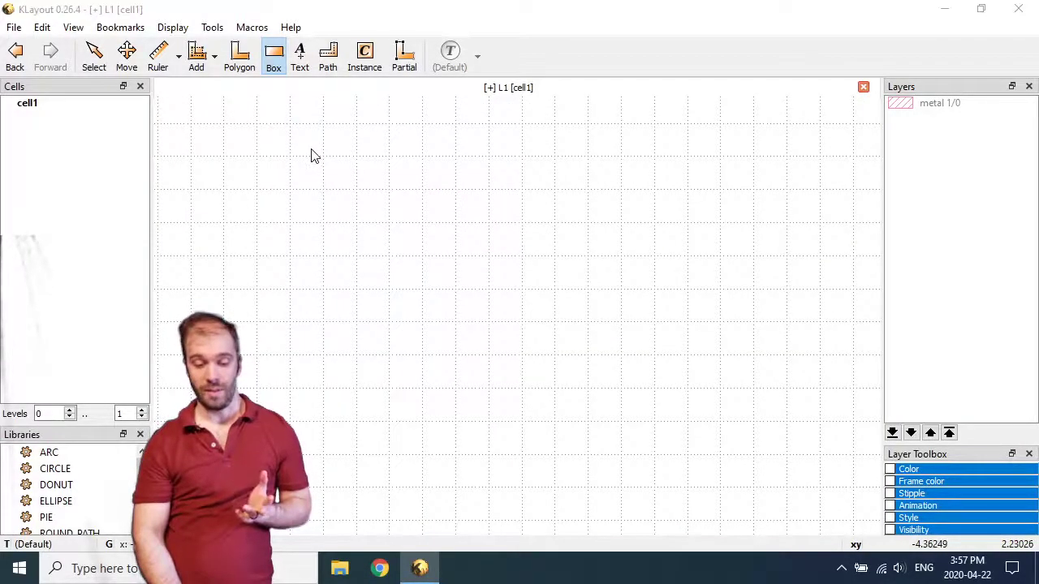
left_click(425, 209)
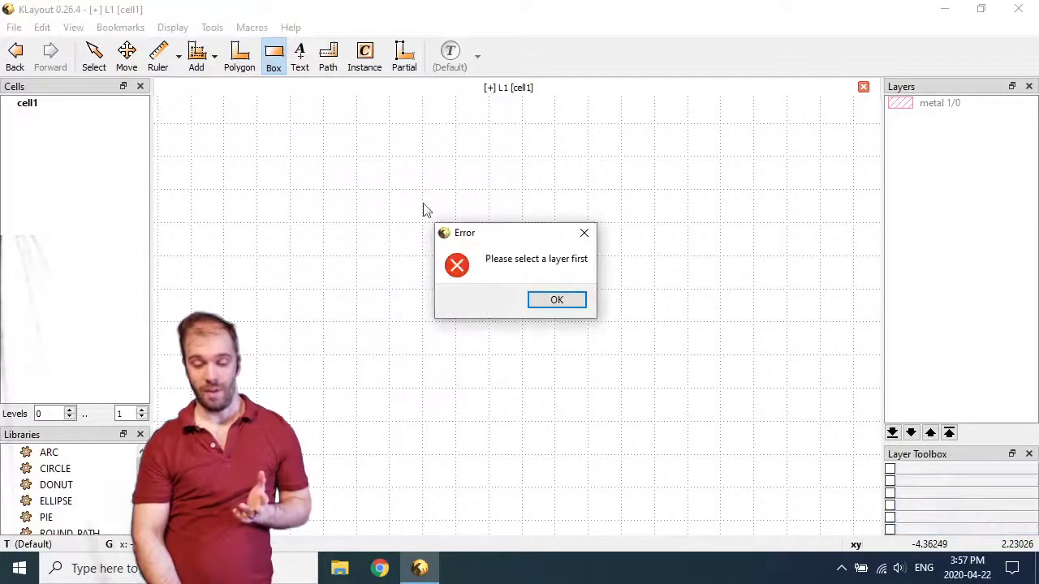
left_click(556, 301)
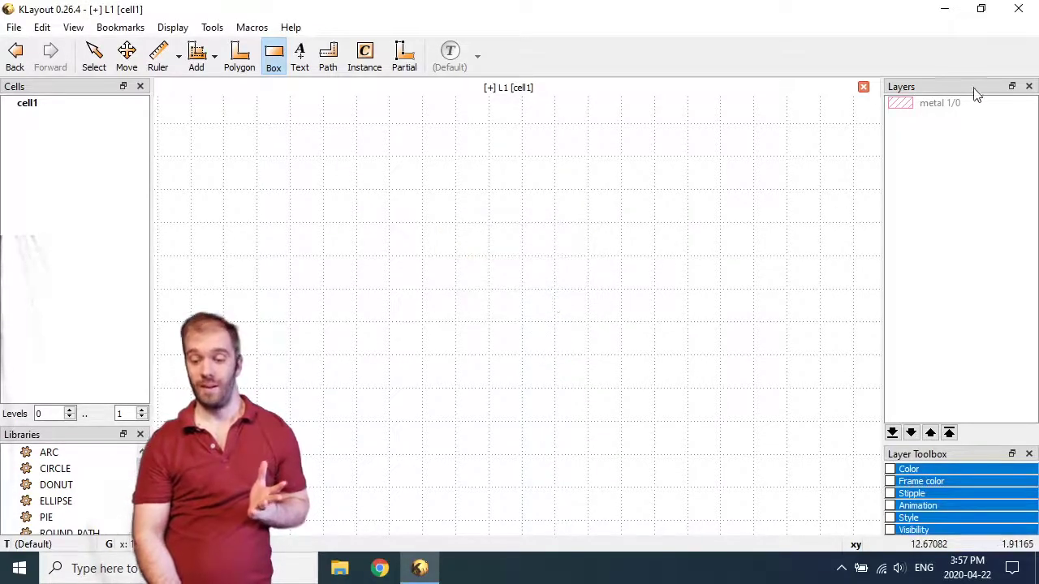
left_click(929, 112)
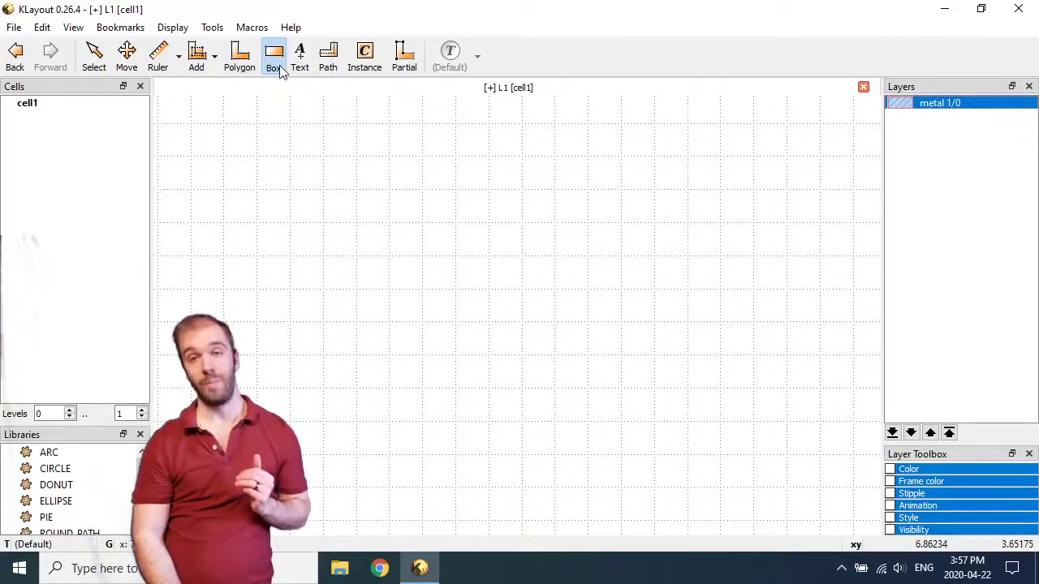
Draw a large square box on metal 1/0 and a smaller box to its right.
left_click(267, 140)
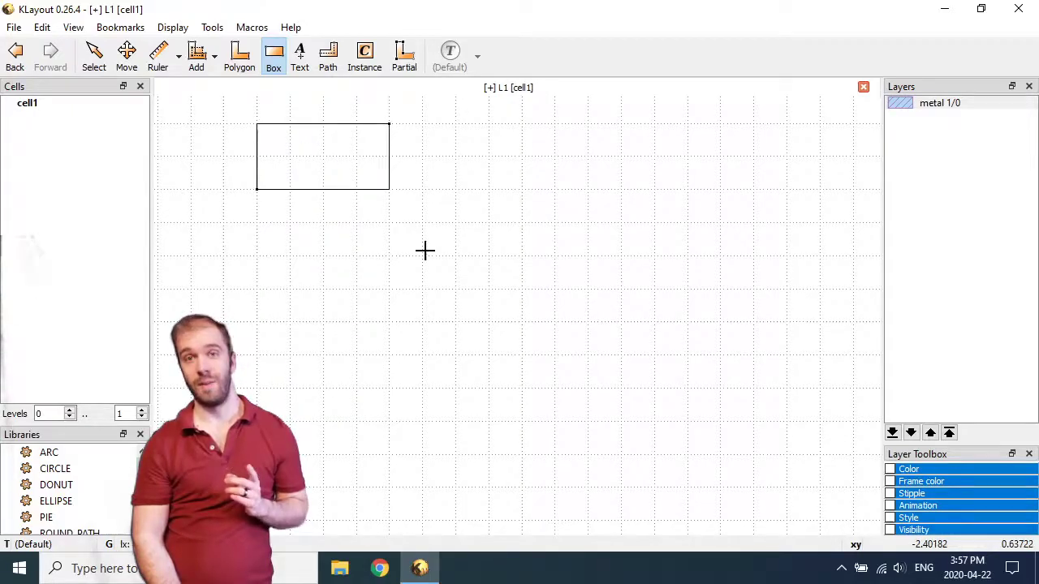
left_click(525, 391)
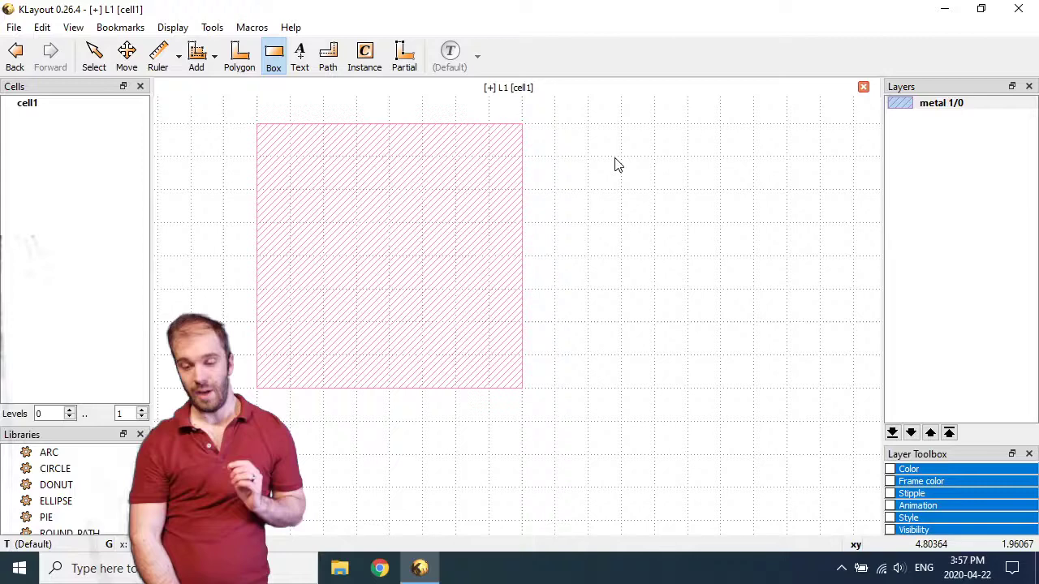
left_click(591, 131)
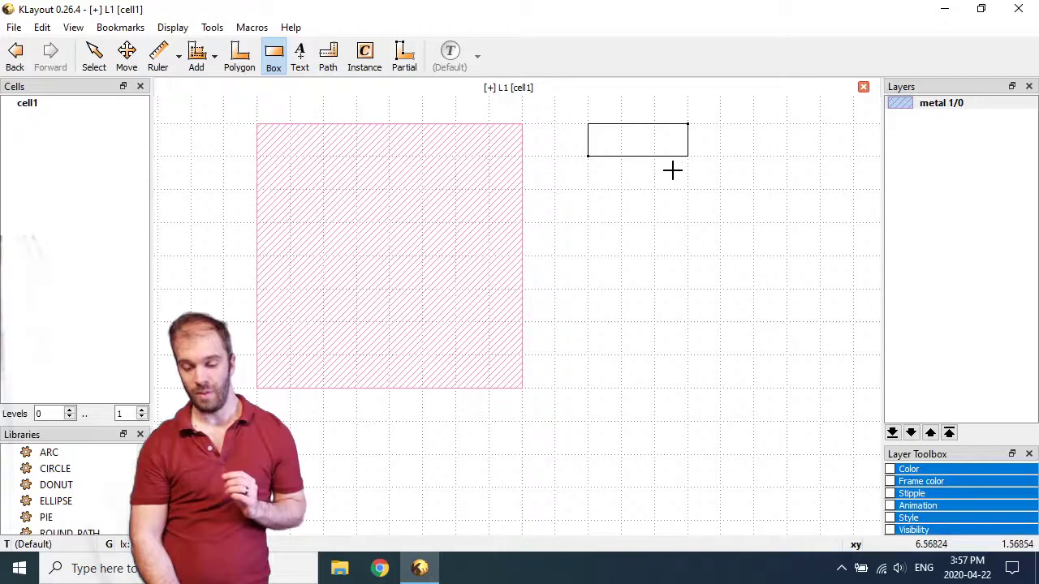
left_click(680, 217)
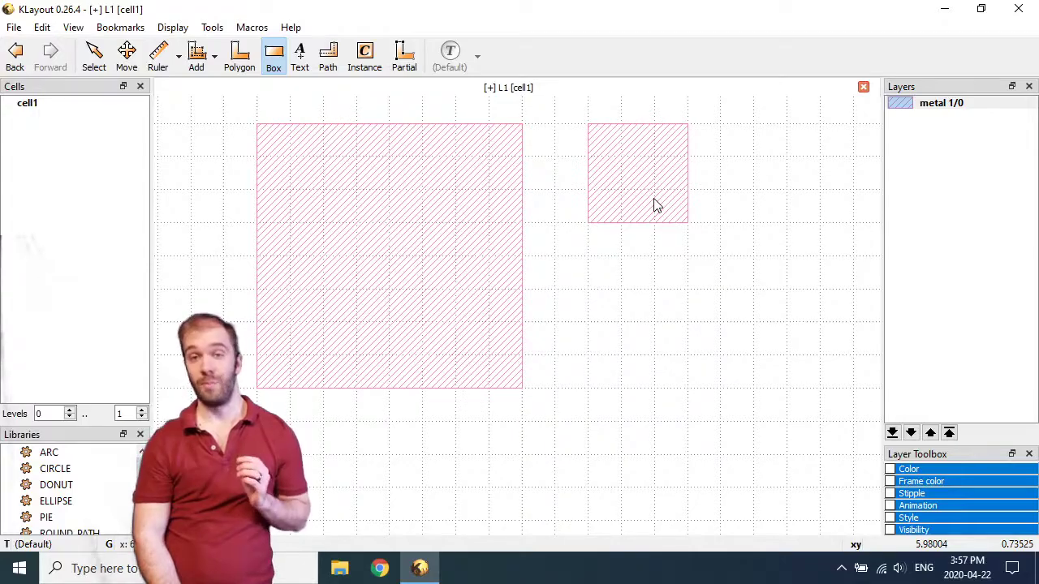
In Editor Options, change the grid to a custom 'Other grid' value of 1.
left_click(45, 28)
left_click(74, 27)
left_click(42, 27)
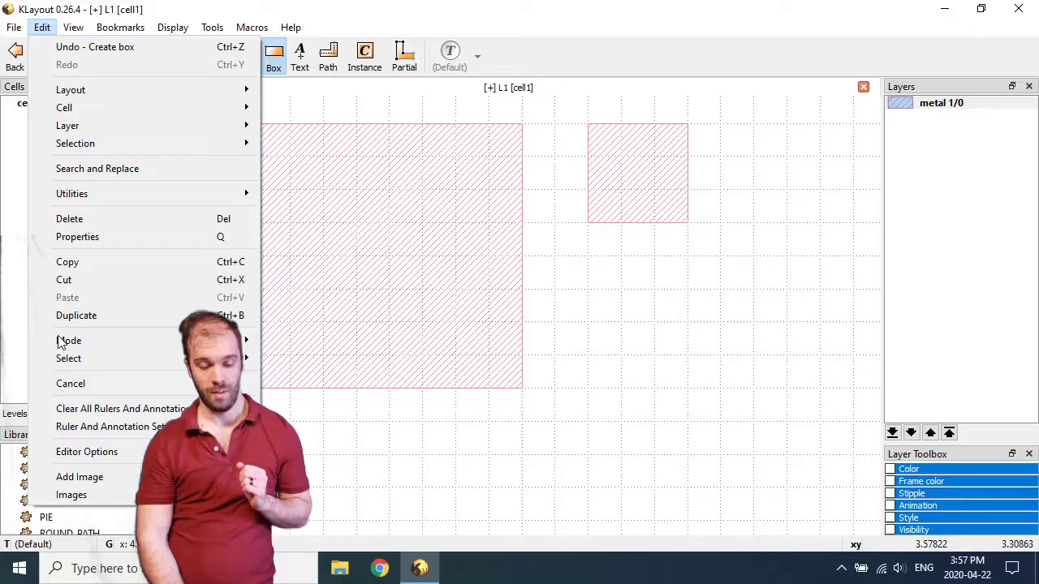
left_click(89, 452)
left_click(428, 106)
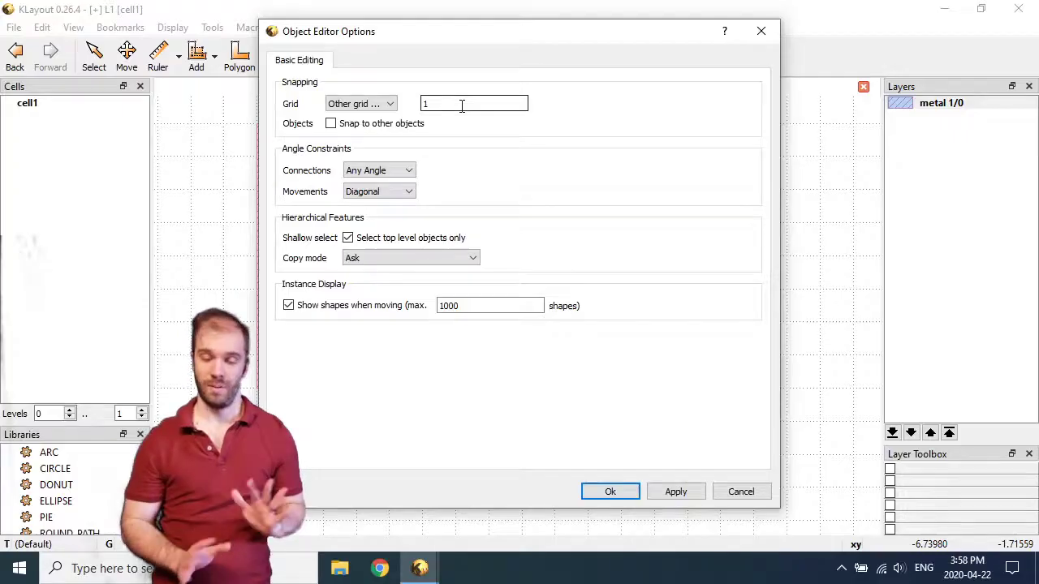
left_click(625, 493)
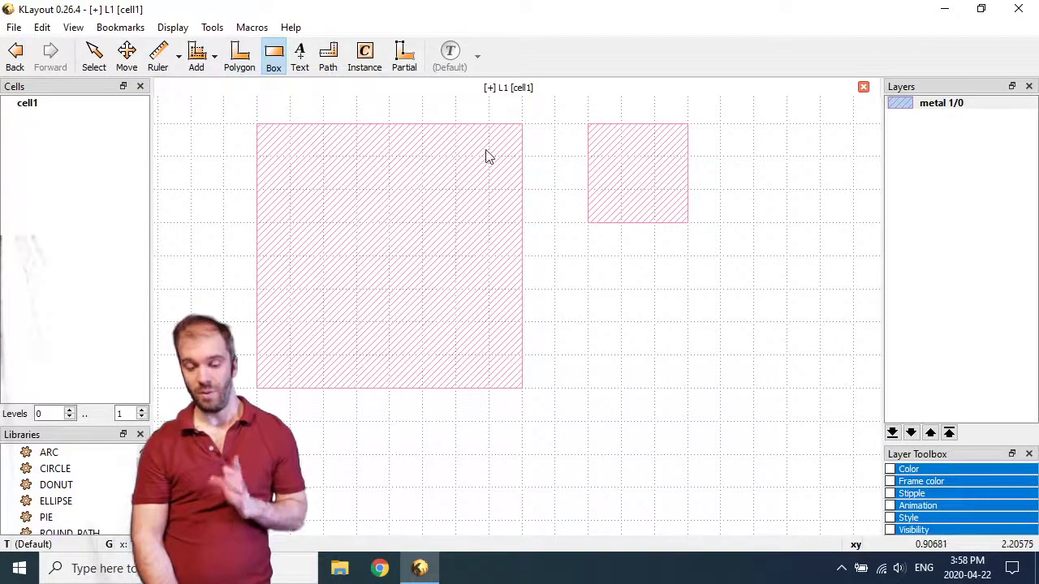
scroll(487, 156, "down", 3)
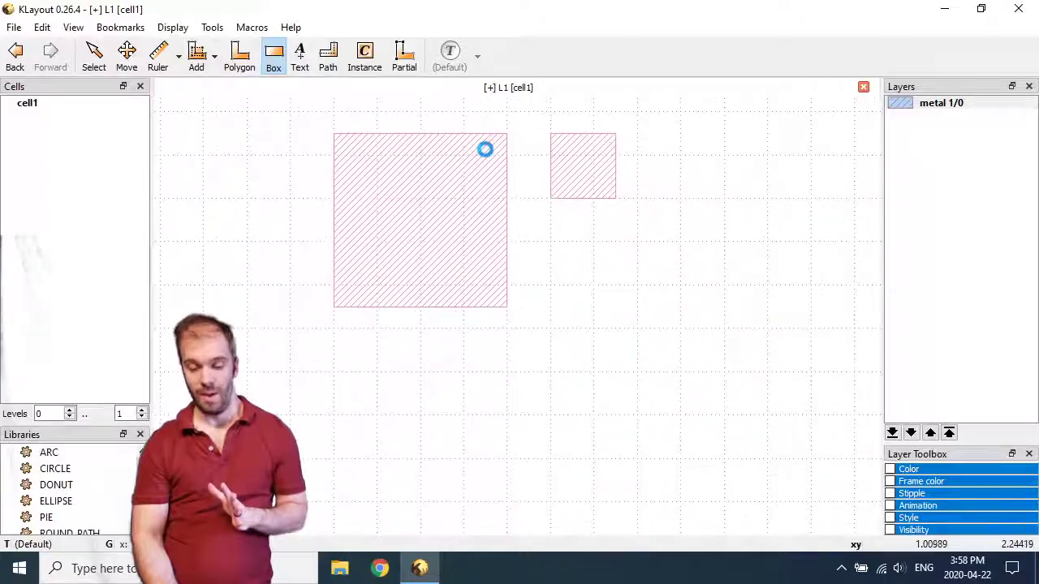
scroll(463, 346, "up", 3)
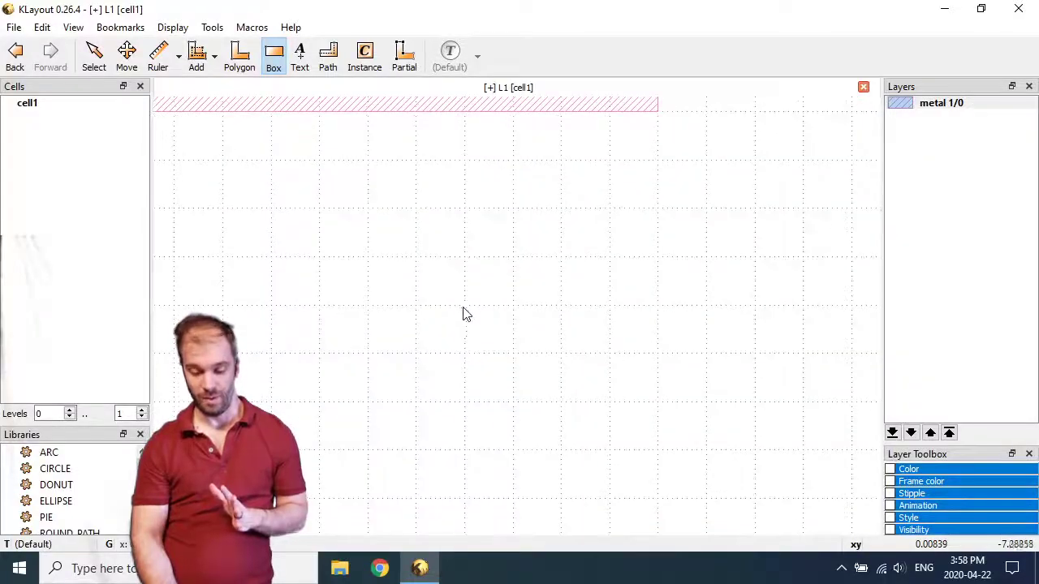
left_click(463, 306)
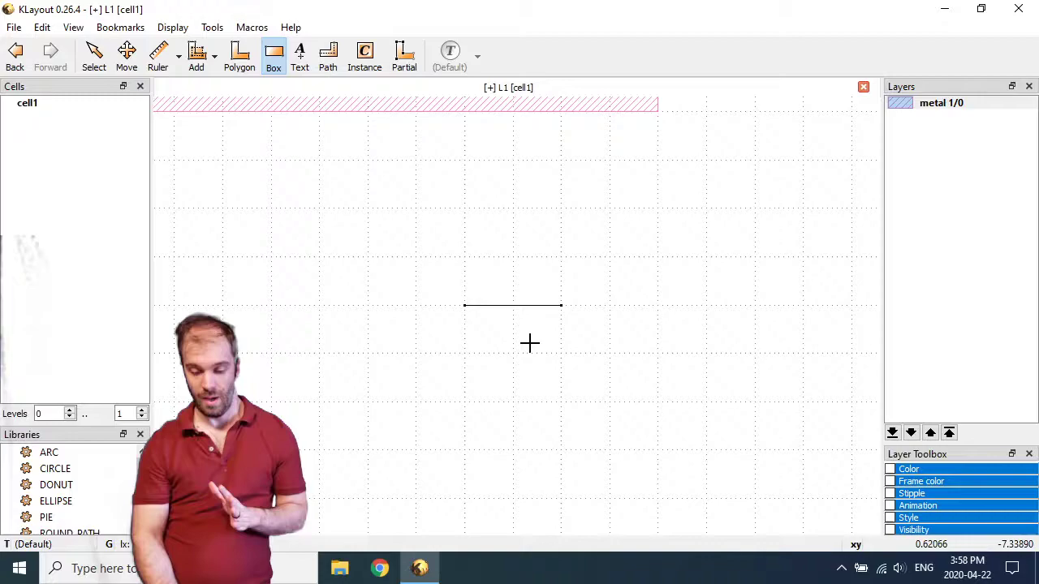
left_click(510, 340)
key("ctrl+z")
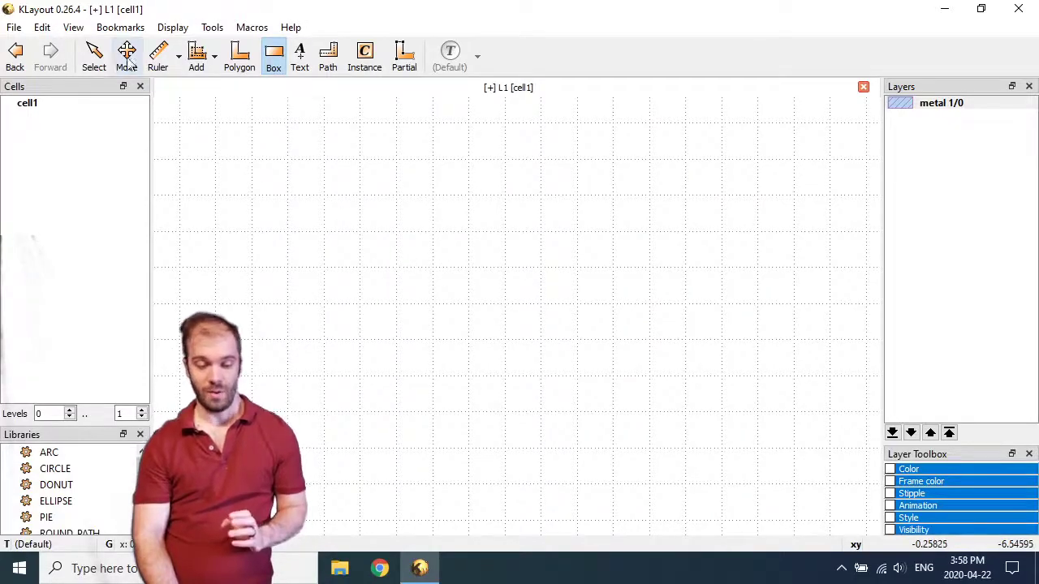
Switch to the Select tool, fit the view, and select then deselect both metal boxes.
left_click(94, 60)
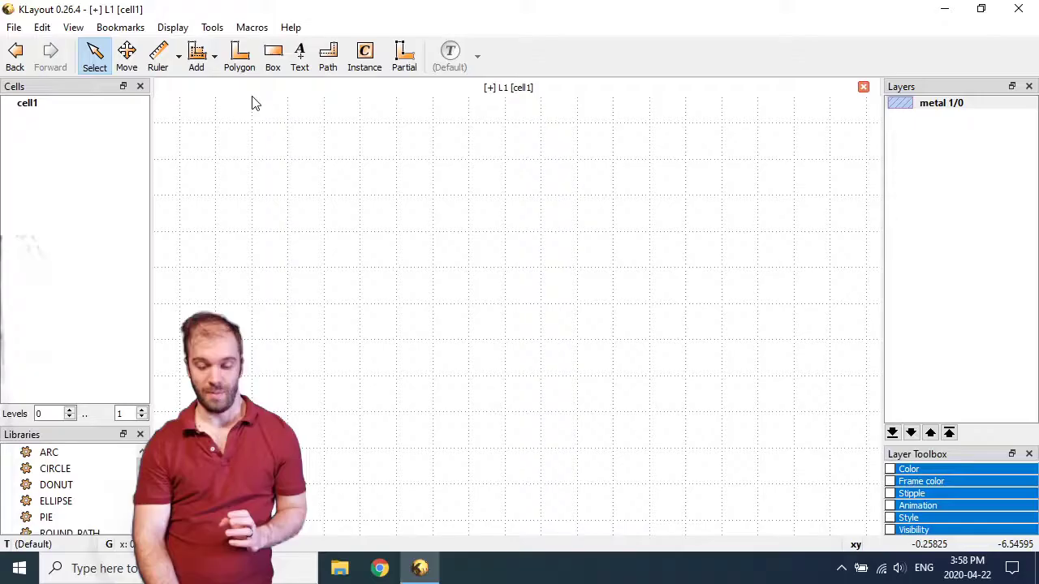
left_click_drag(221, 101, 646, 547)
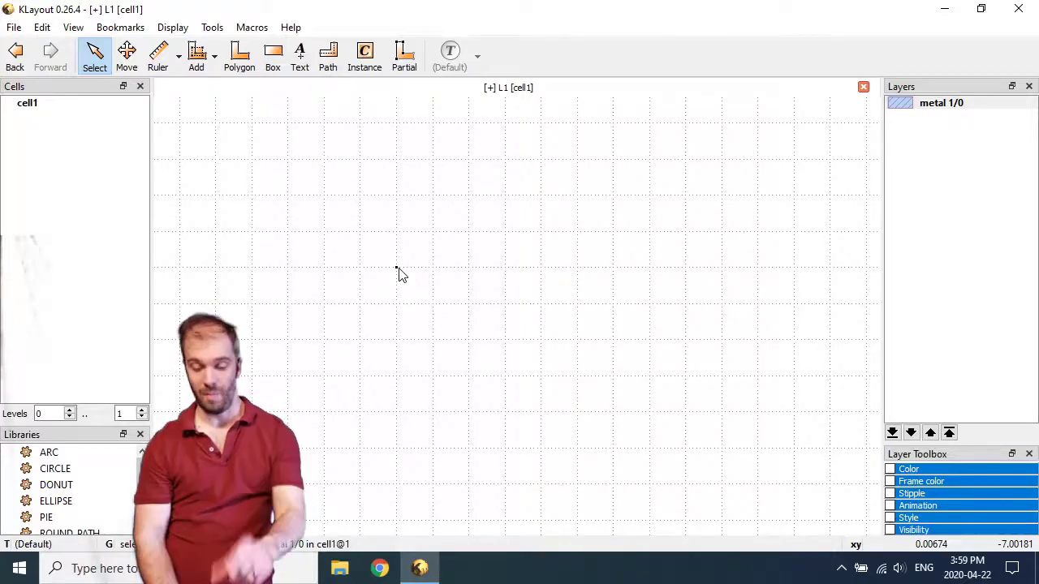
key("ctrl+z")
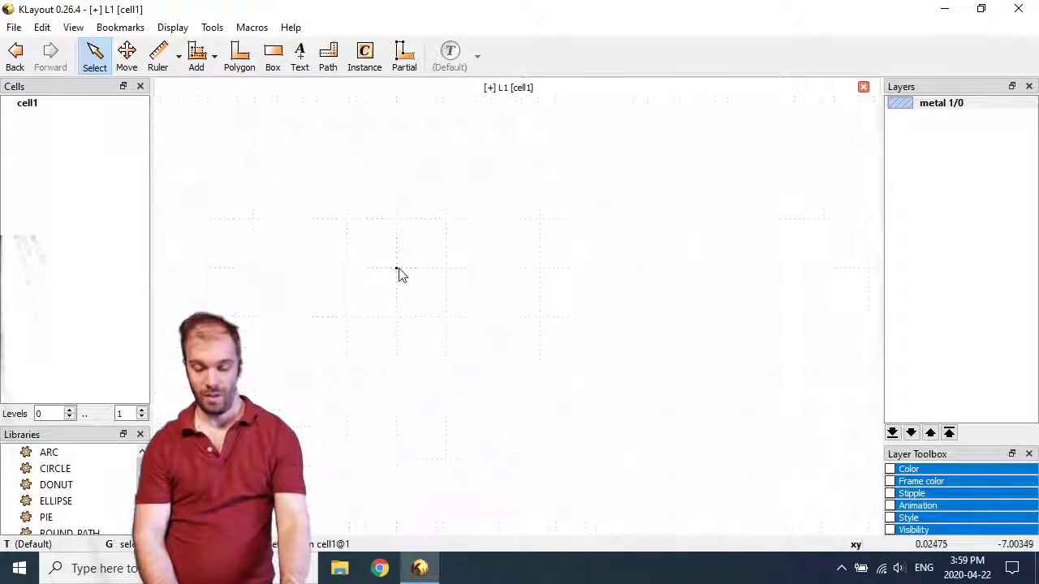
left_click_drag(288, 102, 525, 314)
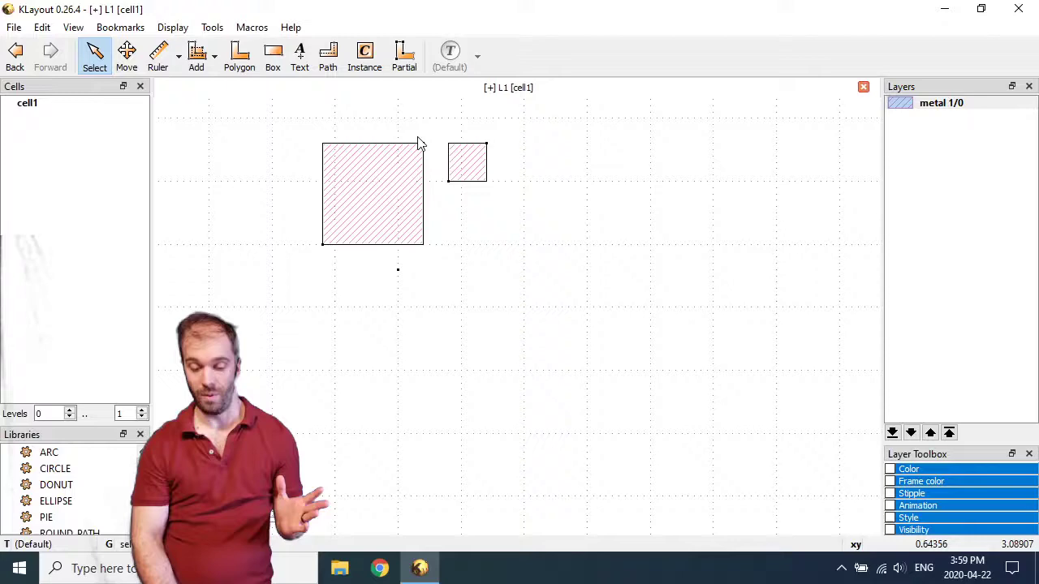
left_click(413, 285)
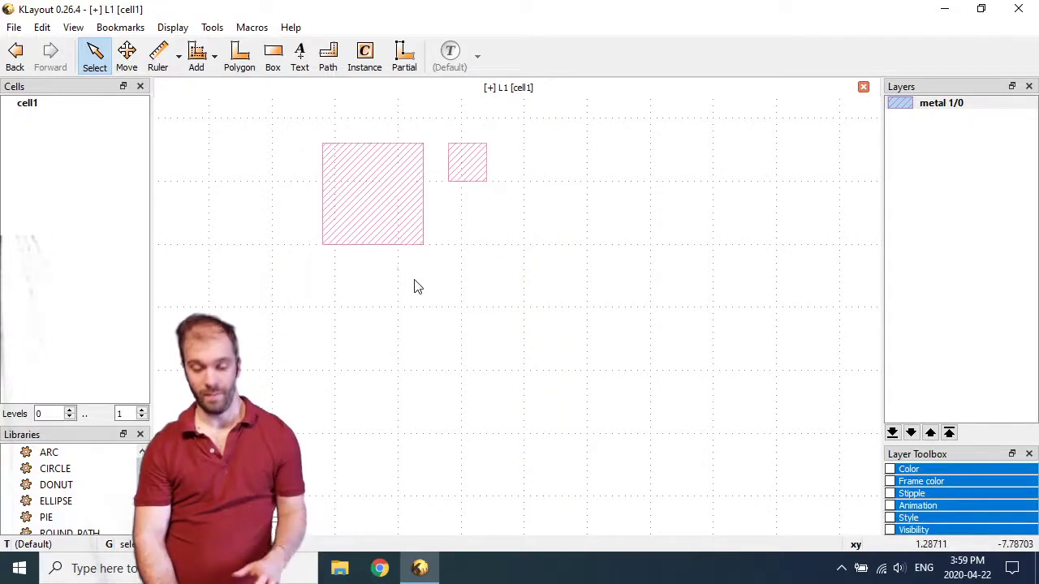
left_click_drag(374, 260, 433, 300)
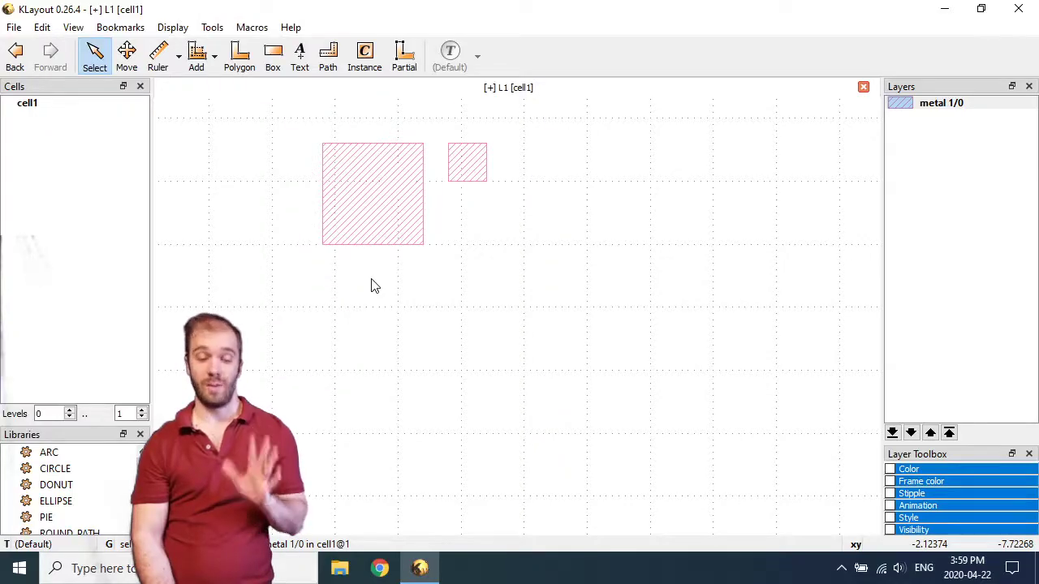
Zoom Fit on both metal 1/0 boxes, then zoom out for margin around them.
left_click(170, 31)
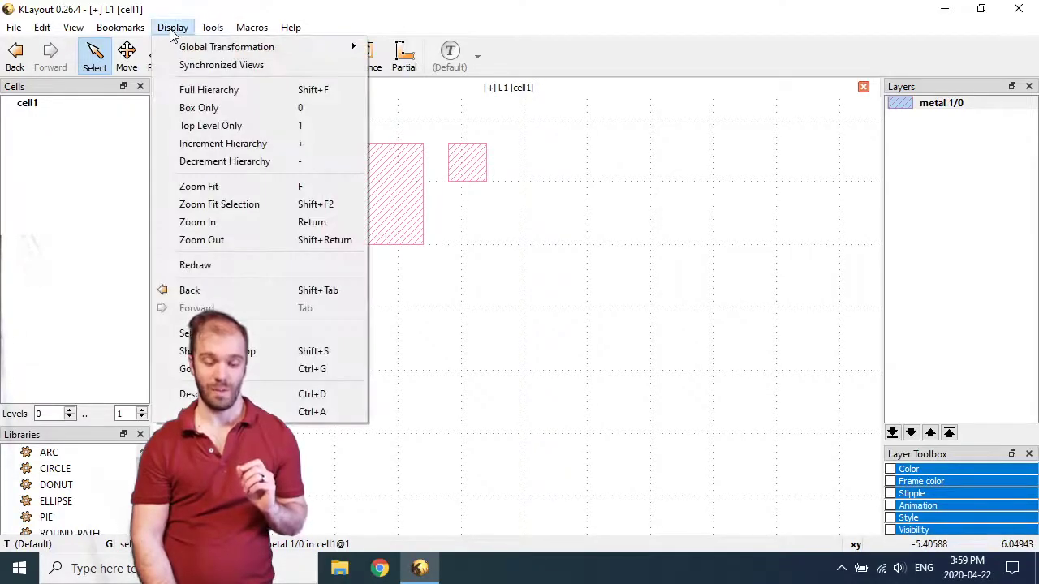
left_click(217, 188)
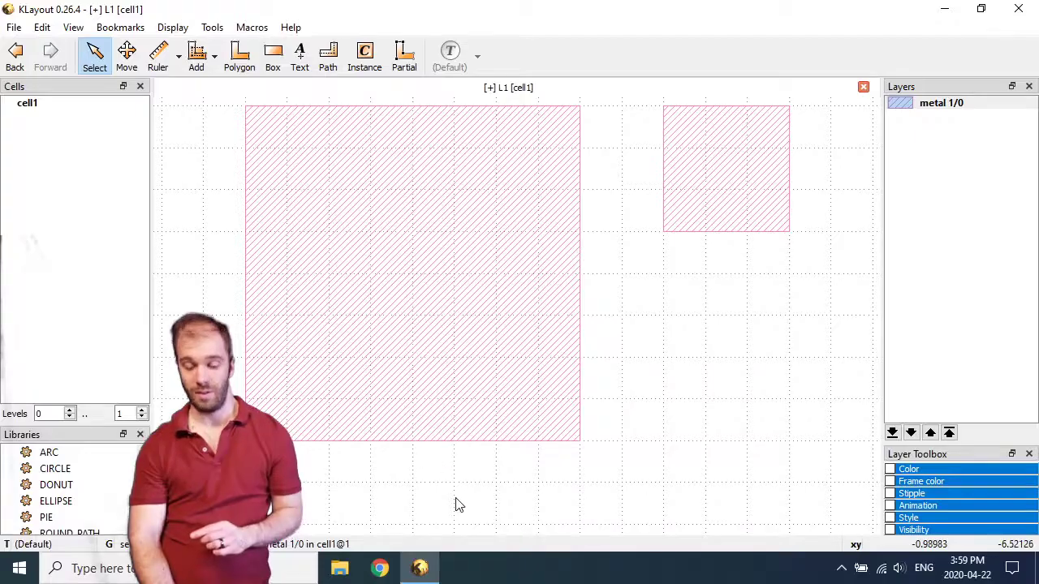
left_click_drag(357, 482, 645, 548)
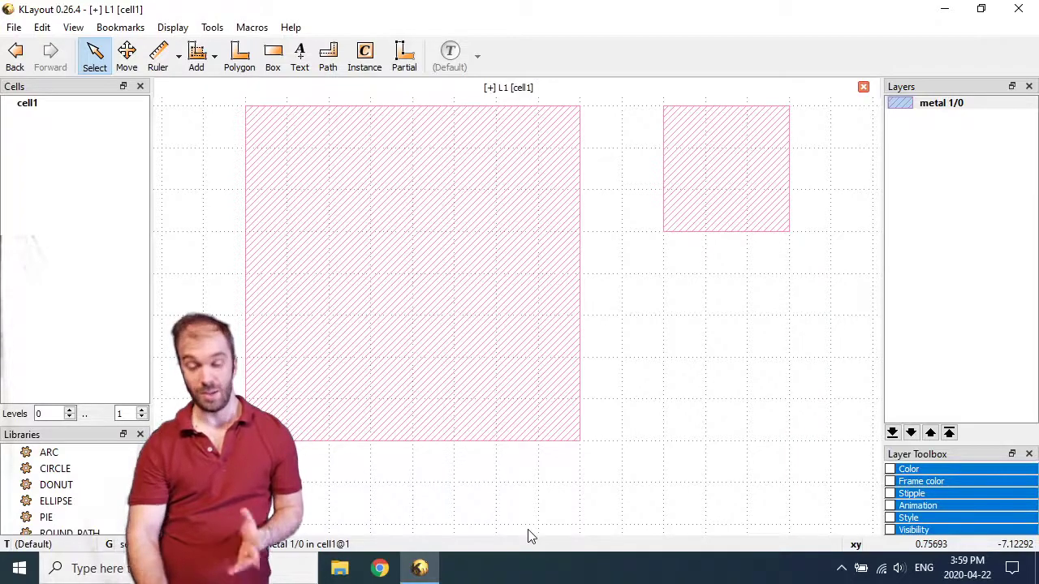
left_click(43, 28)
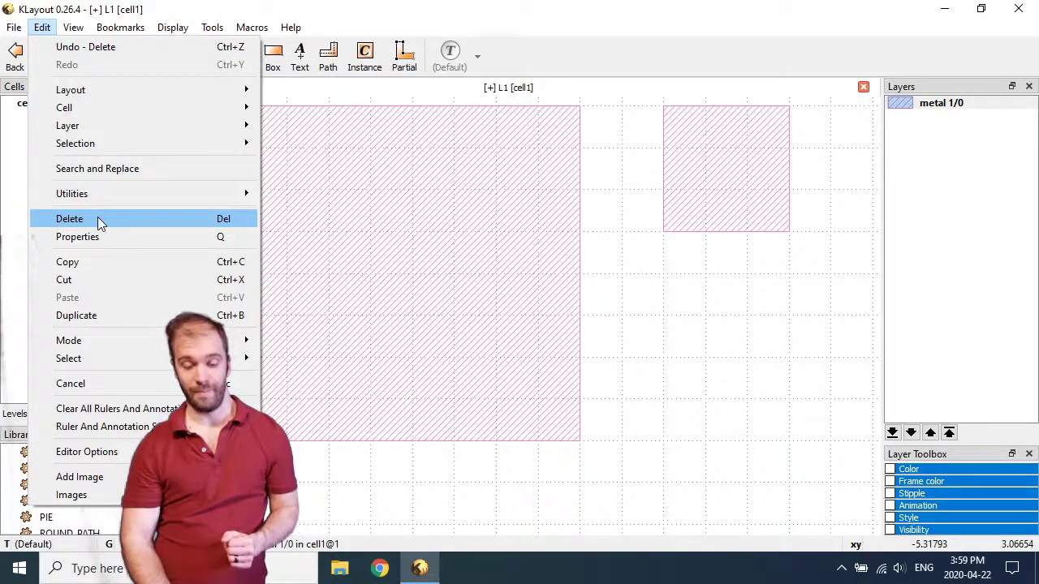
left_click(395, 16)
left_click(362, 176)
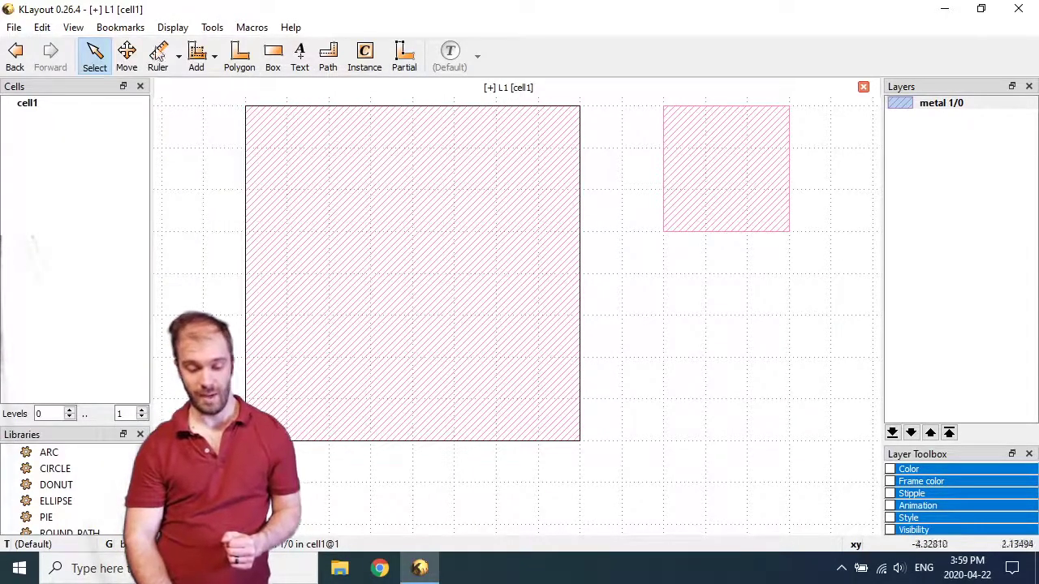
left_click(173, 27)
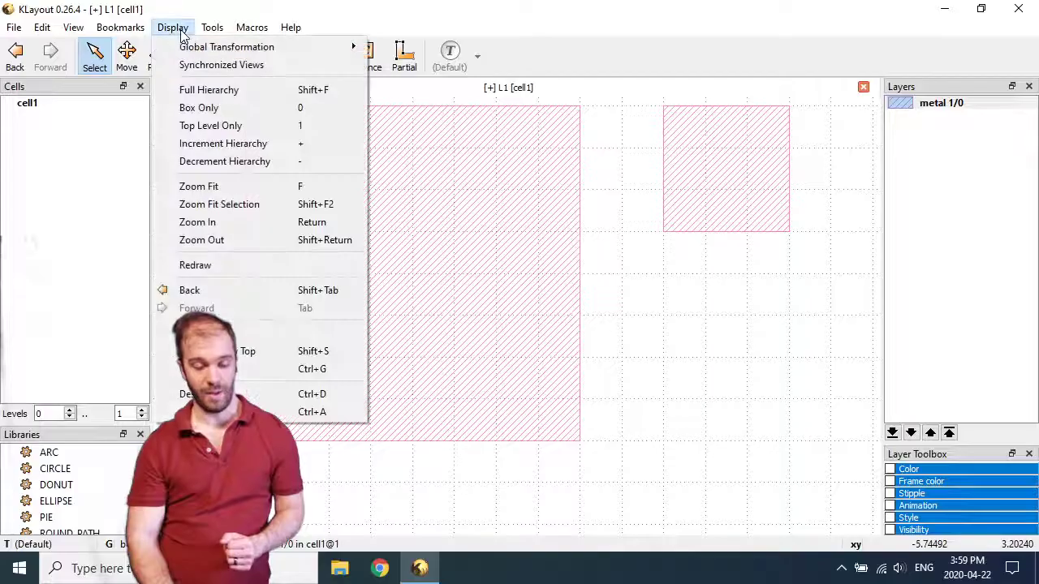
left_click(205, 187)
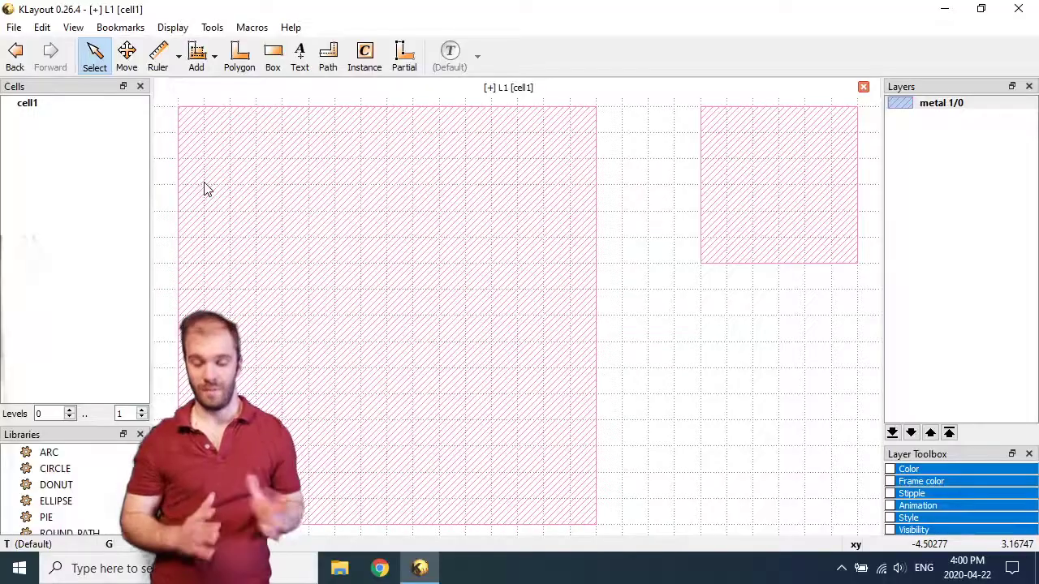
scroll(517, 230, "down", 1)
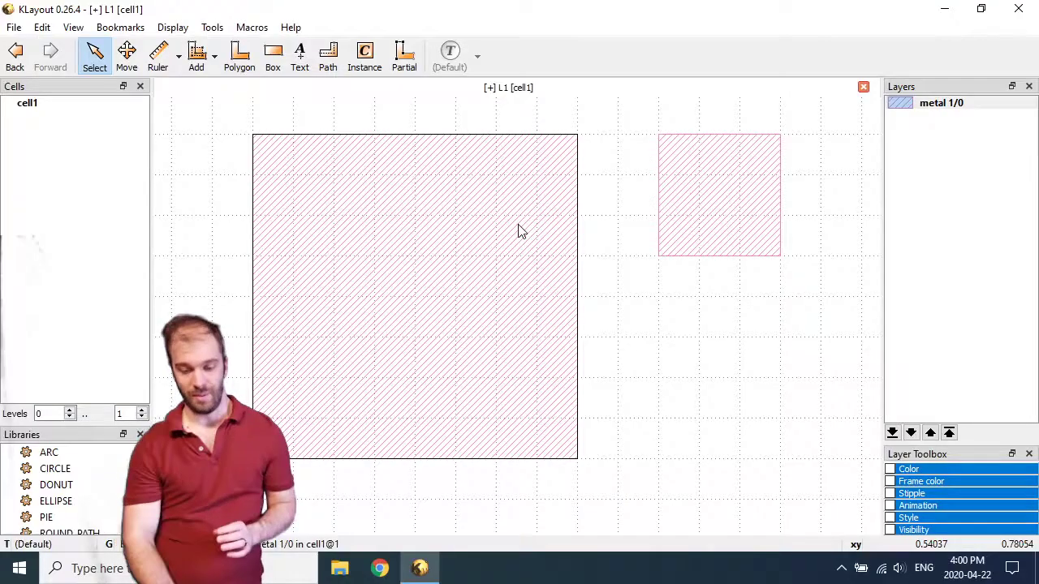
scroll(417, 259, "down", 1)
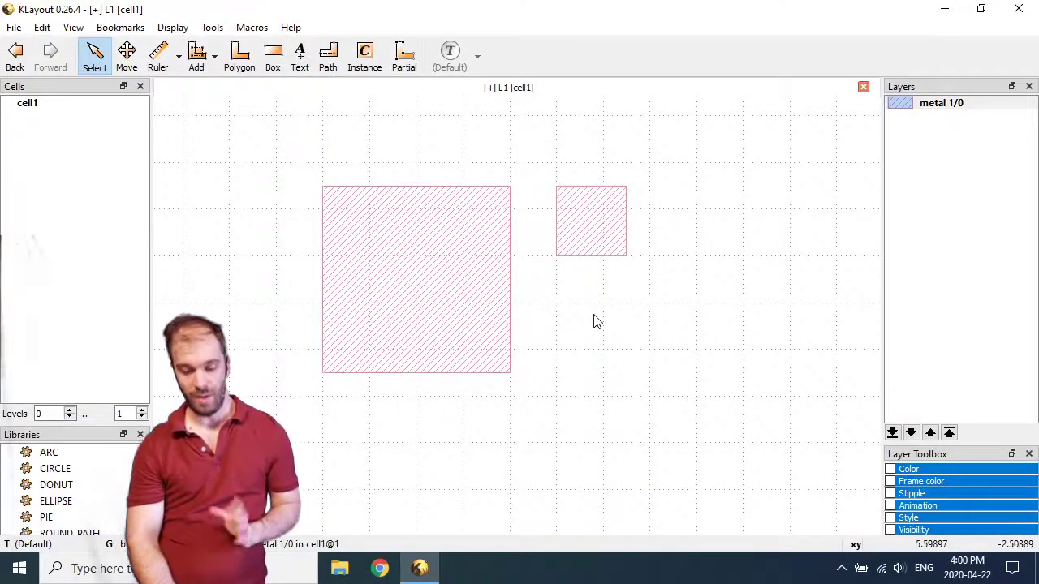
Set the large box's centre x to -2.5 in its Center/Size properties.
left_click(455, 258)
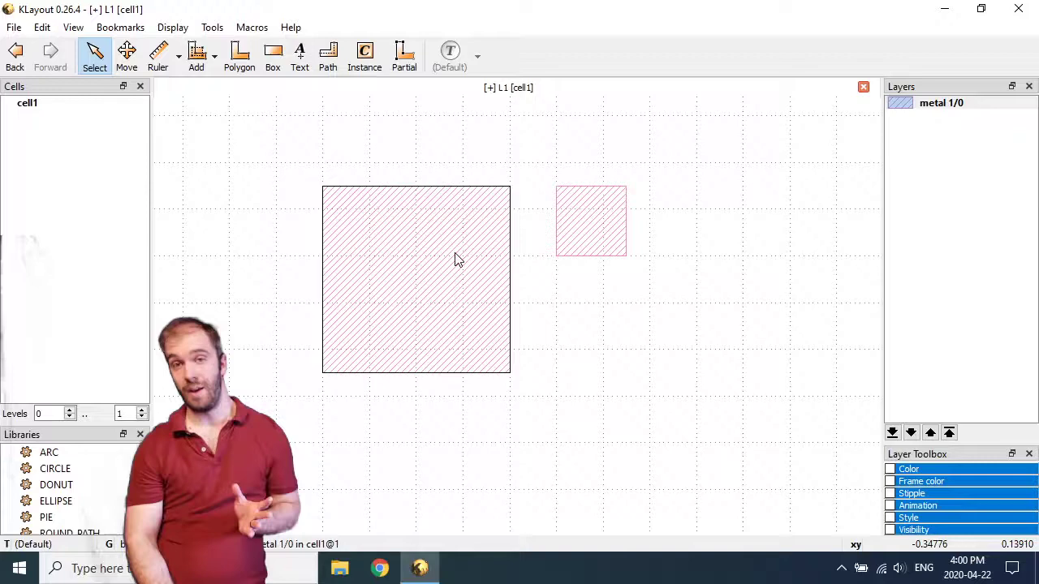
double_click(415, 266)
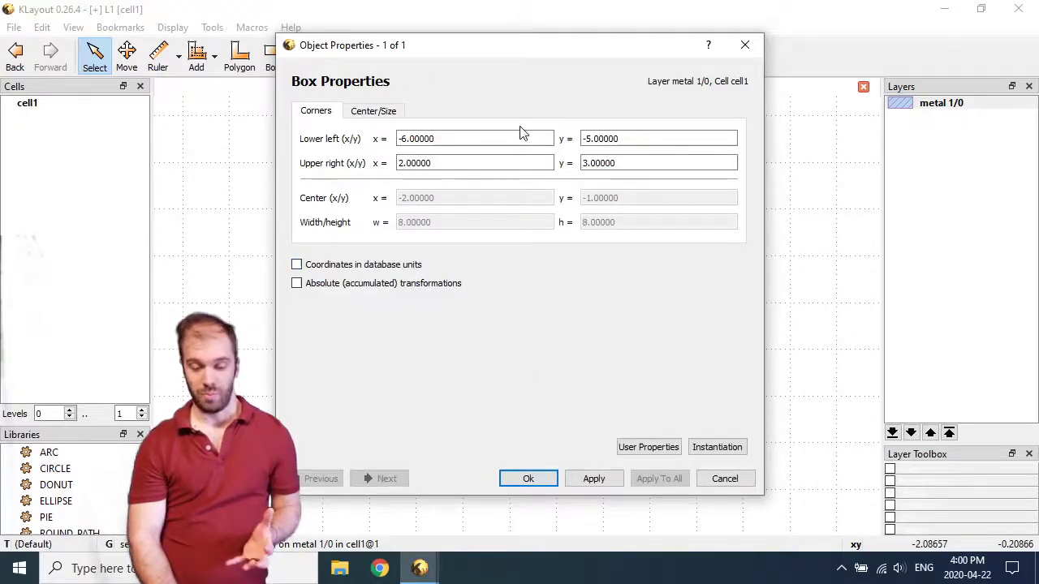
left_click(413, 138)
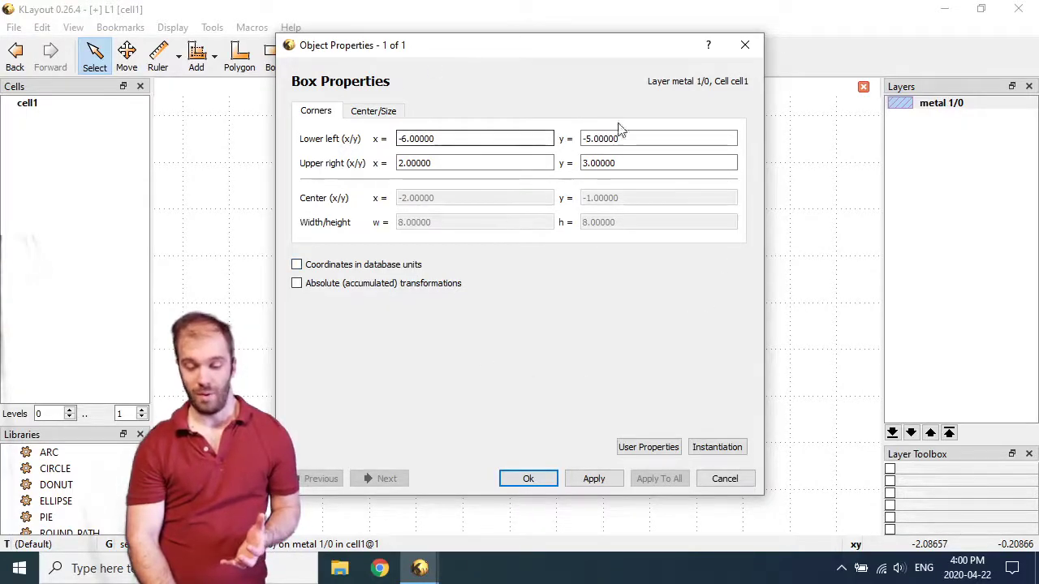
key("Tab")
key("Tab")
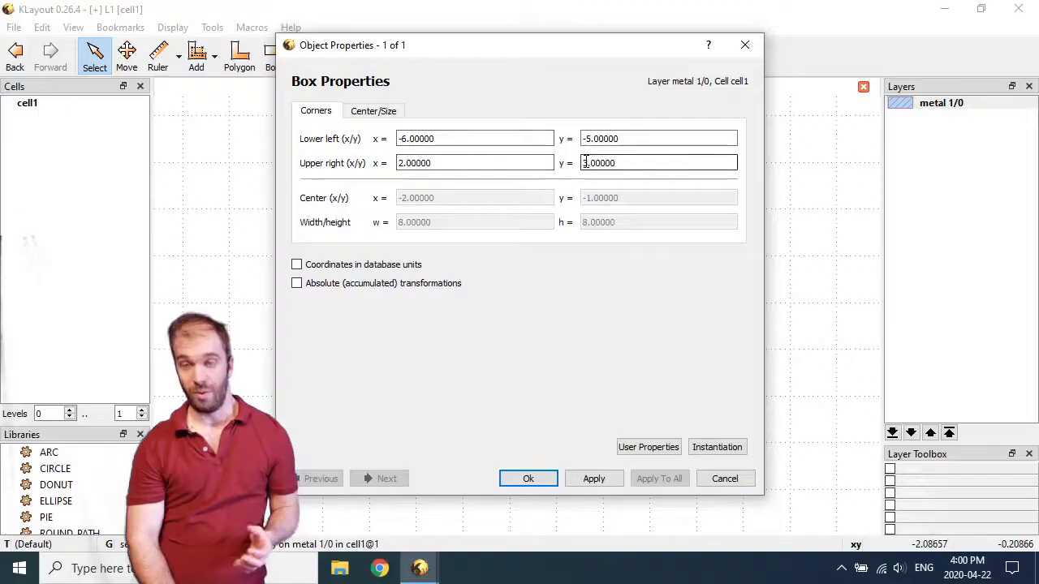
left_click(371, 111)
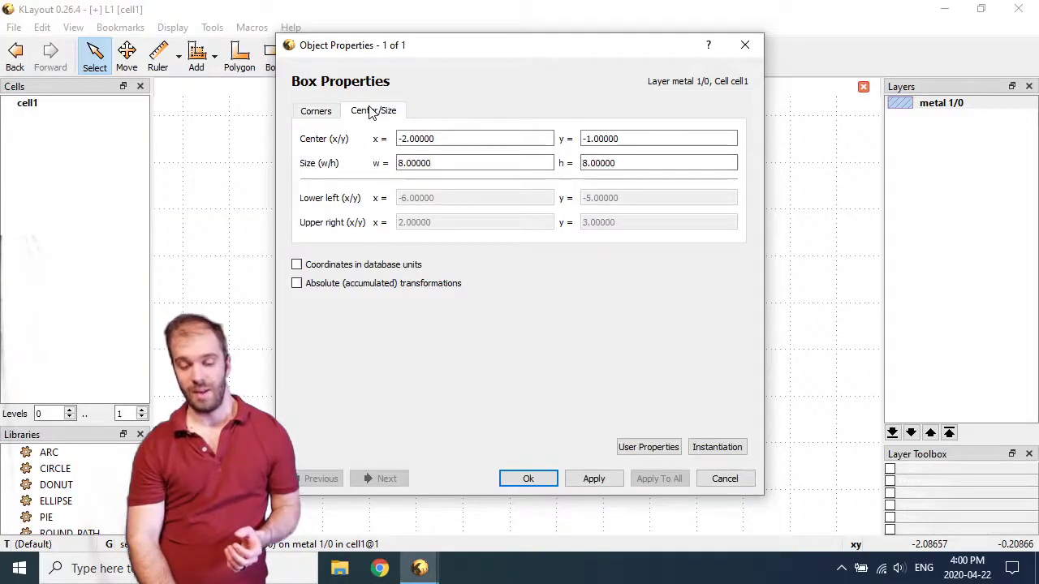
left_click(445, 138)
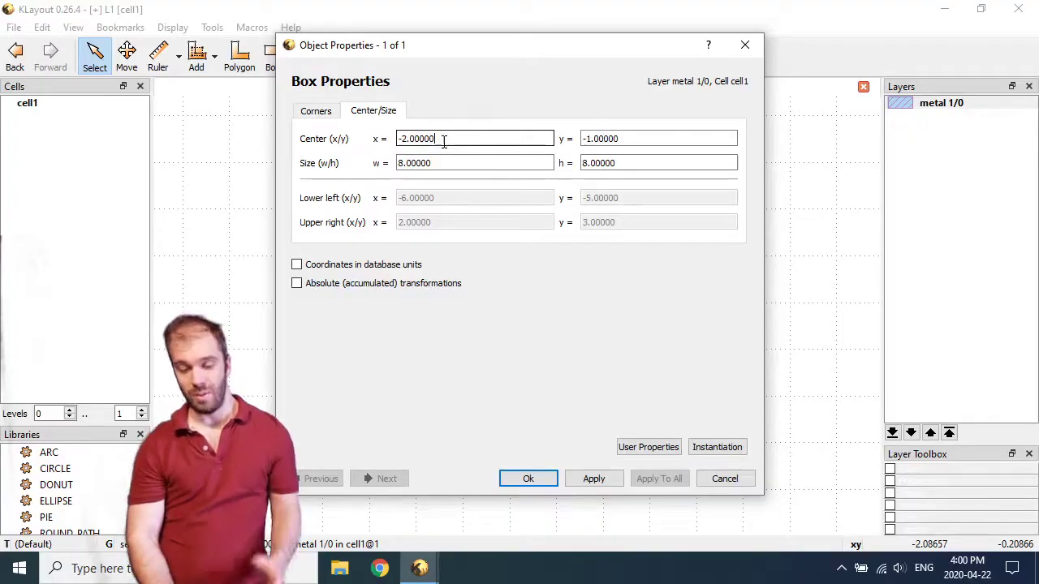
key("BackSpace")
key("BackSpace")
key("BackSpace")
key("BackSpace")
key("BackSpace")
type("5")
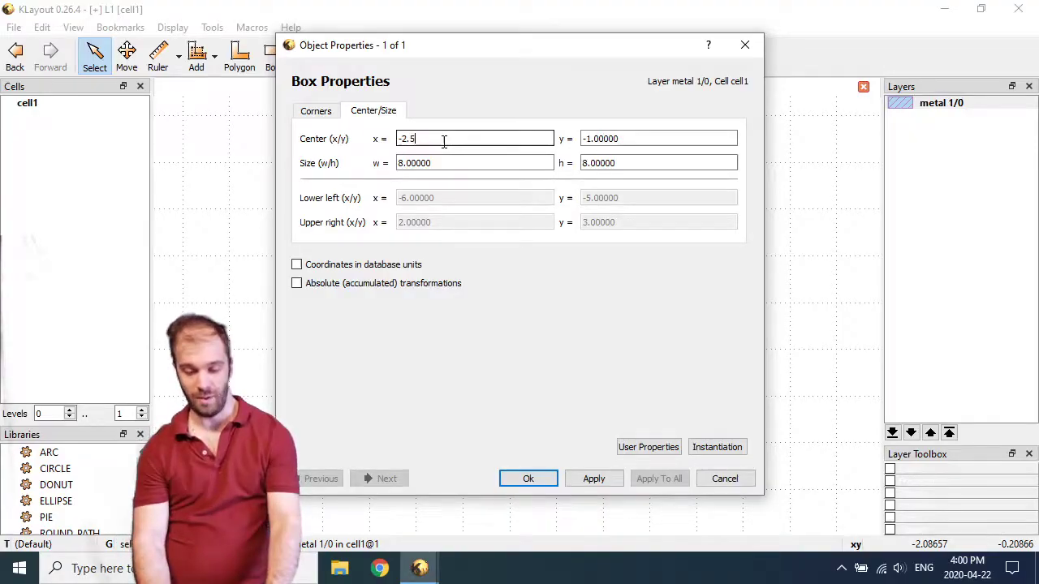
key("Return")
Change the large box's width to 4.5.
double_click(390, 209)
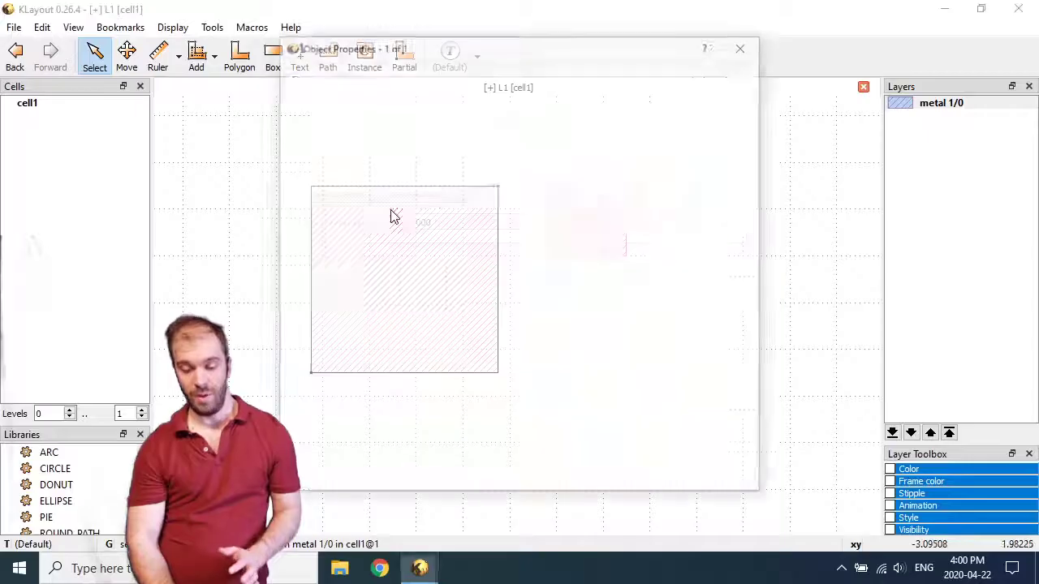
left_click(451, 163)
left_click_drag(452, 164, 354, 176)
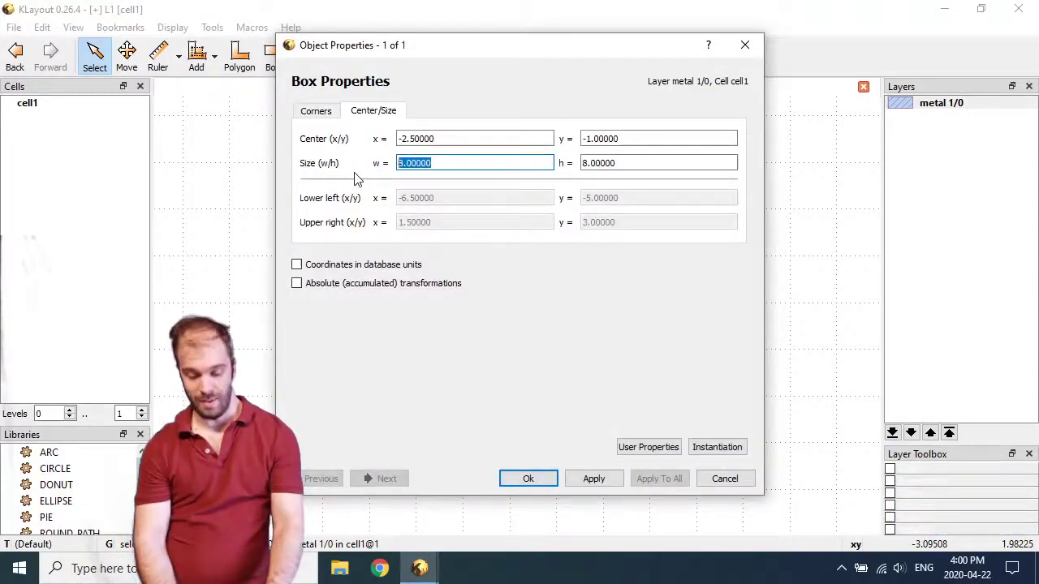
type("4.5")
key("Return")
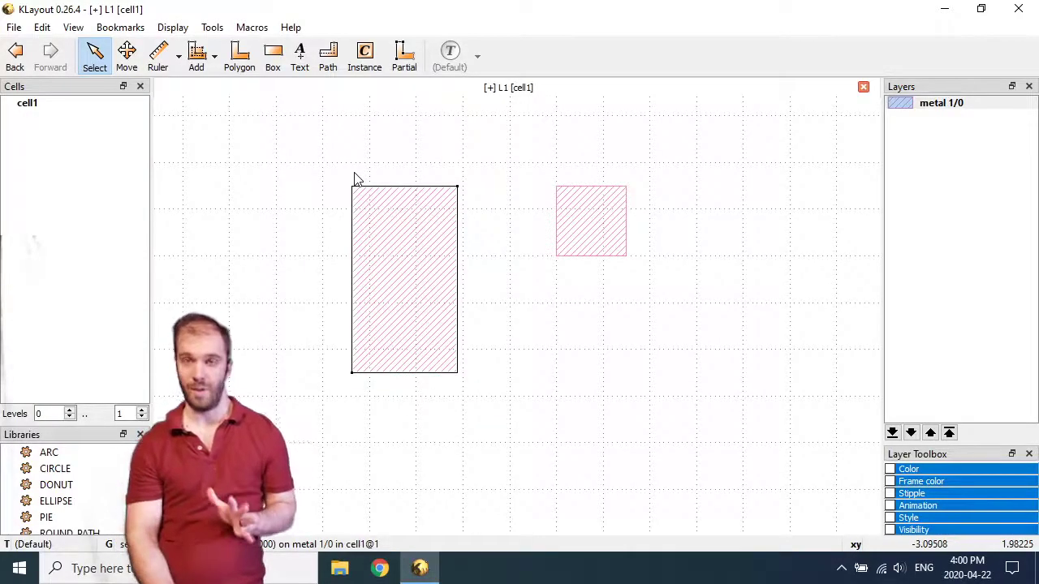
Move the large box's centre to (0, 0).
double_click(408, 224)
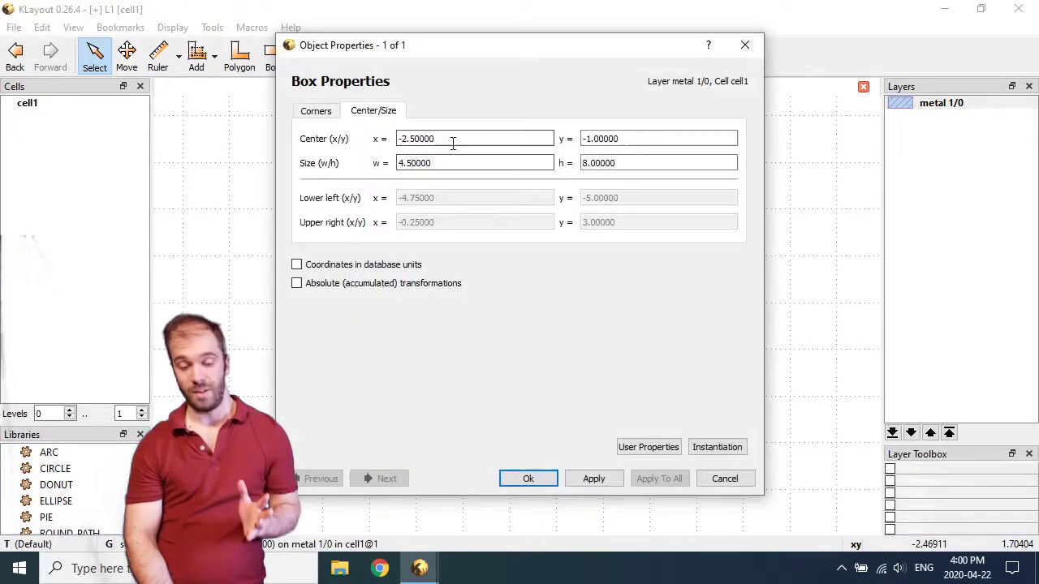
left_click_drag(452, 143, 387, 146)
type("0")
key("Tab")
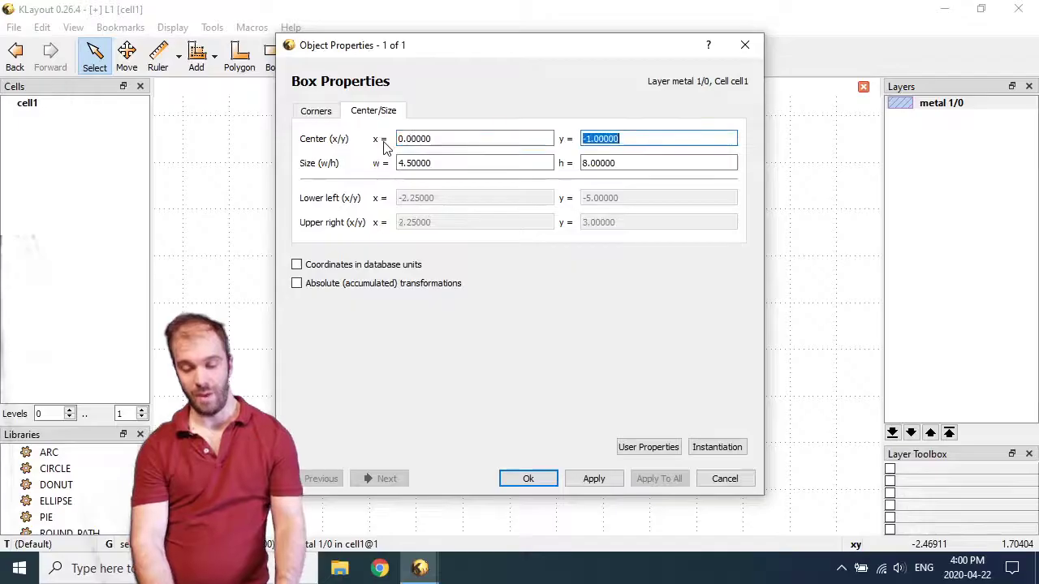
type("0")
left_click(529, 478)
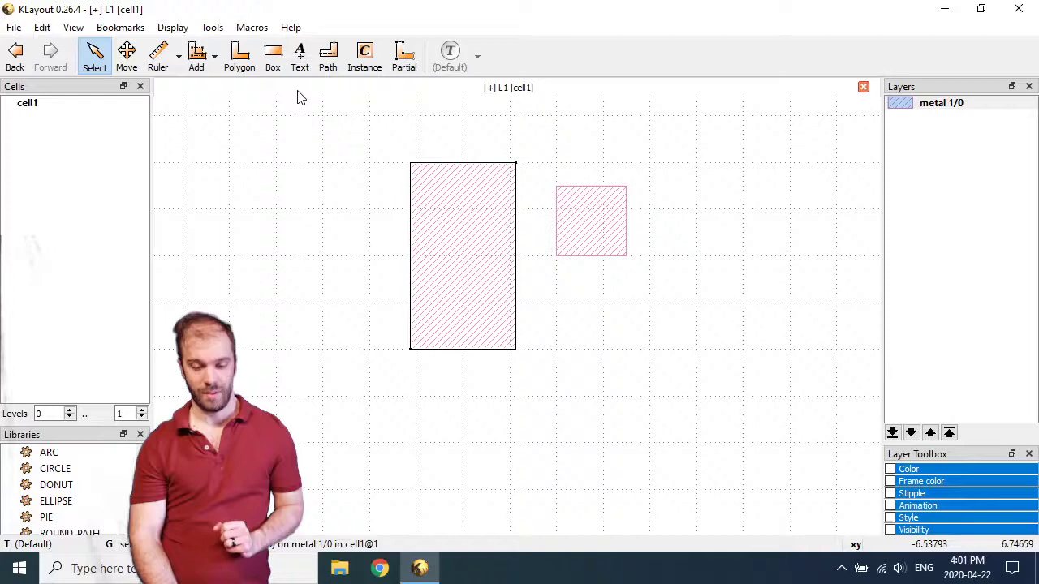
With the Partial tool, drag the large box's top-right corner inward into a narrow strip.
left_click(406, 67)
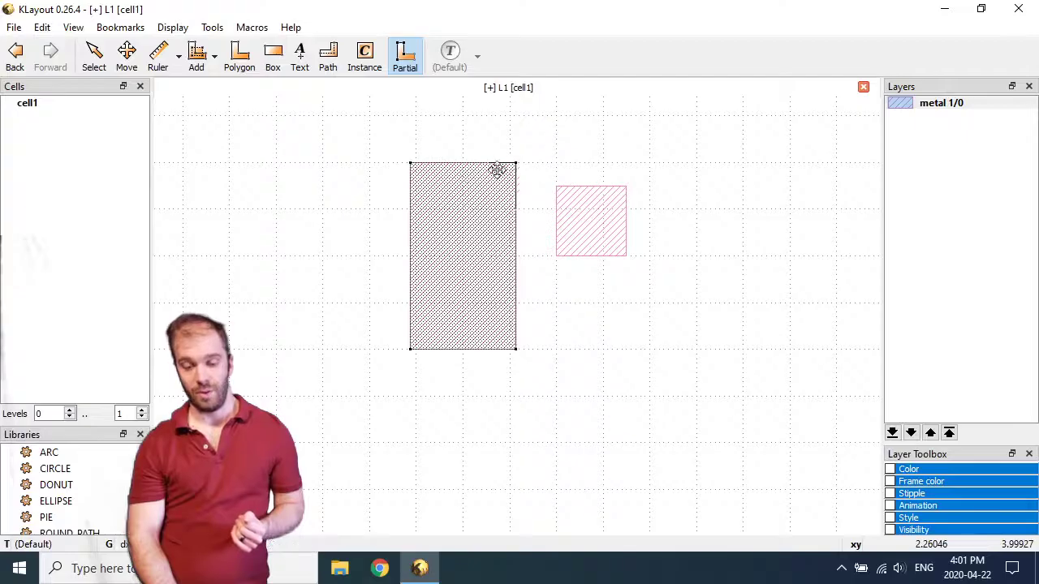
left_click_drag(431, 236, 473, 246)
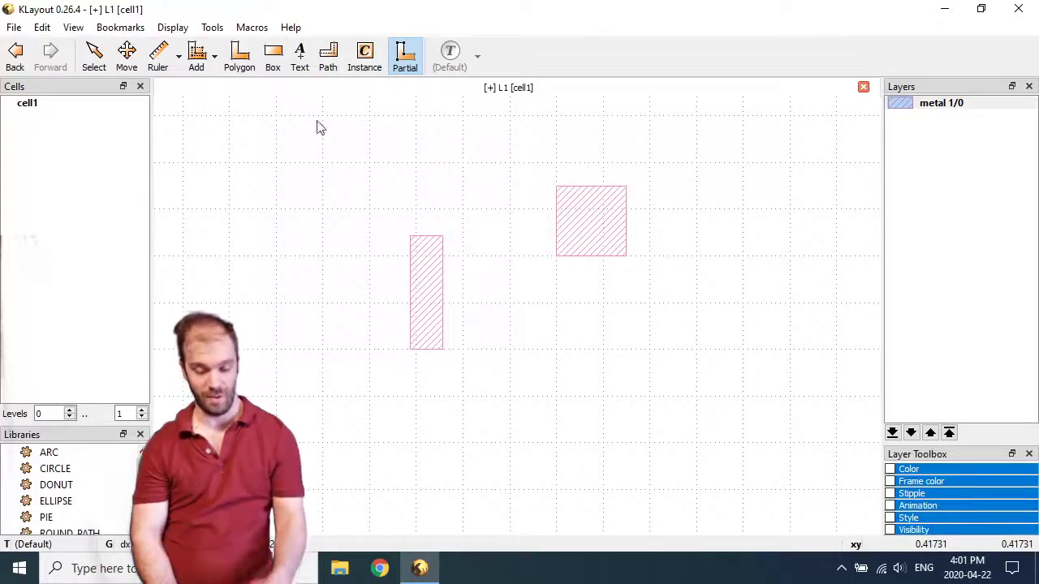
left_click(44, 29)
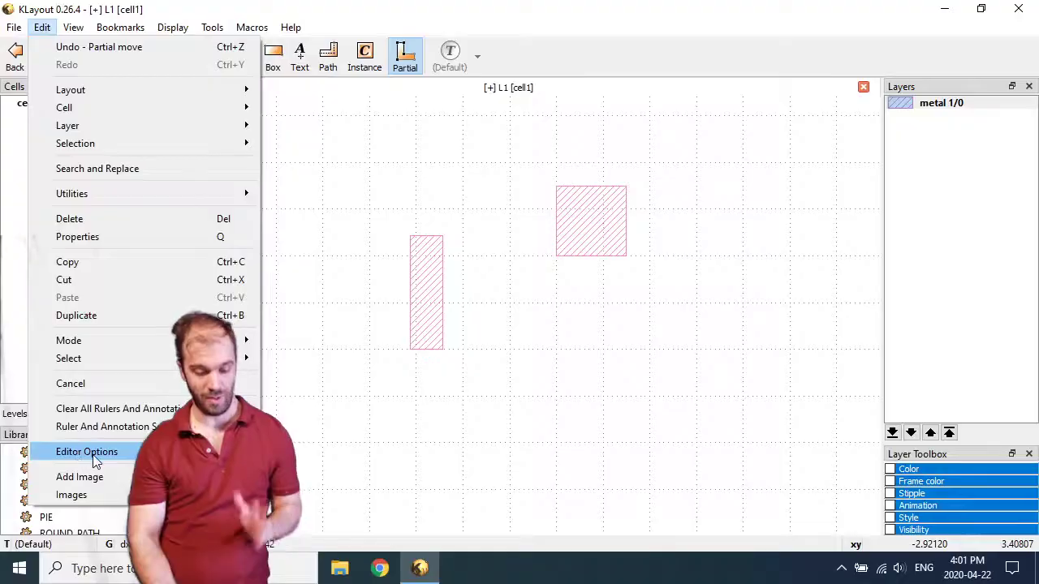
Change the editor's movement constraint from Diagonal to Any Direction.
left_click(95, 452)
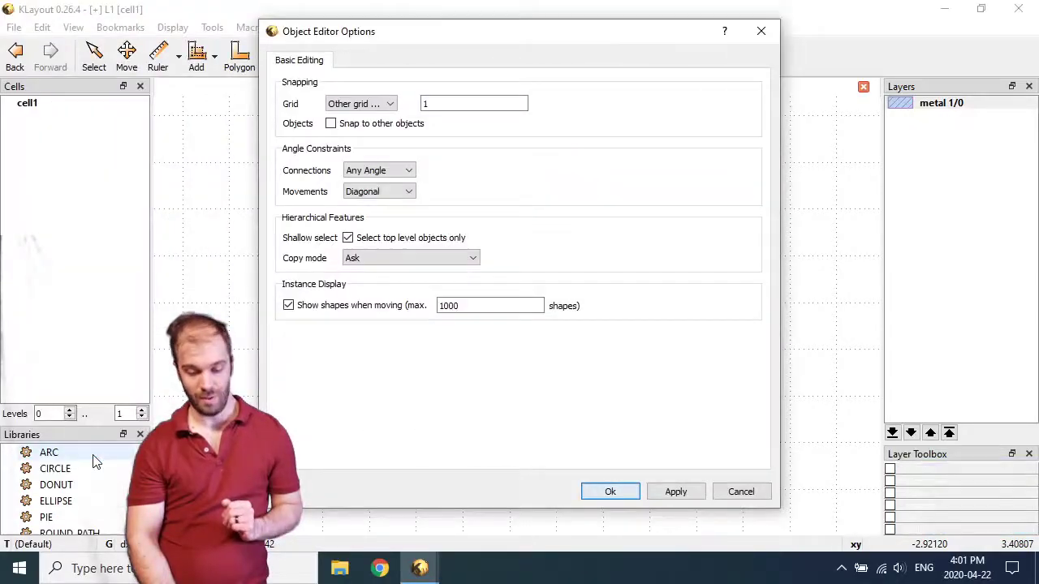
left_click(408, 193)
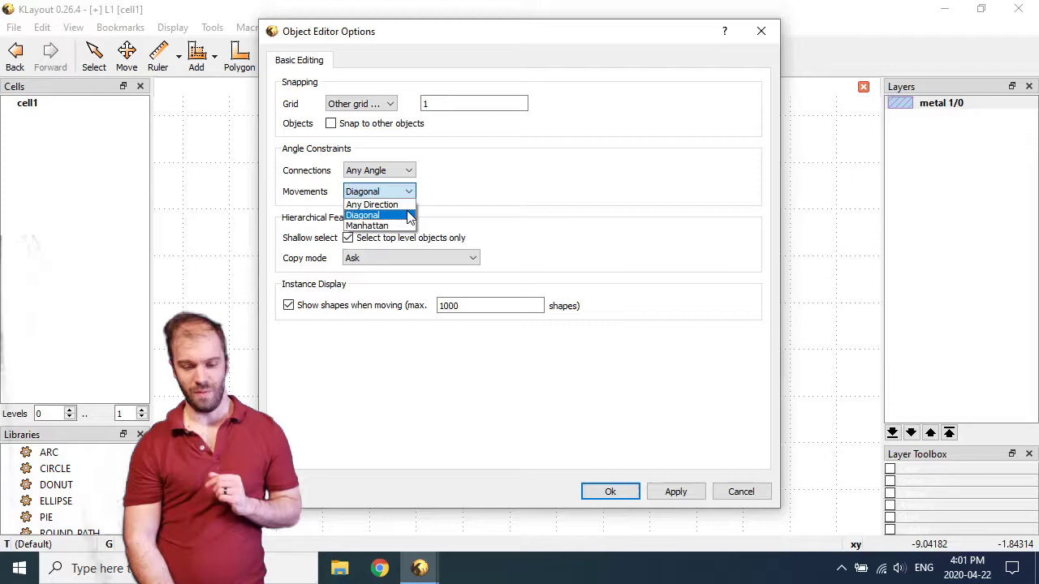
left_click(388, 206)
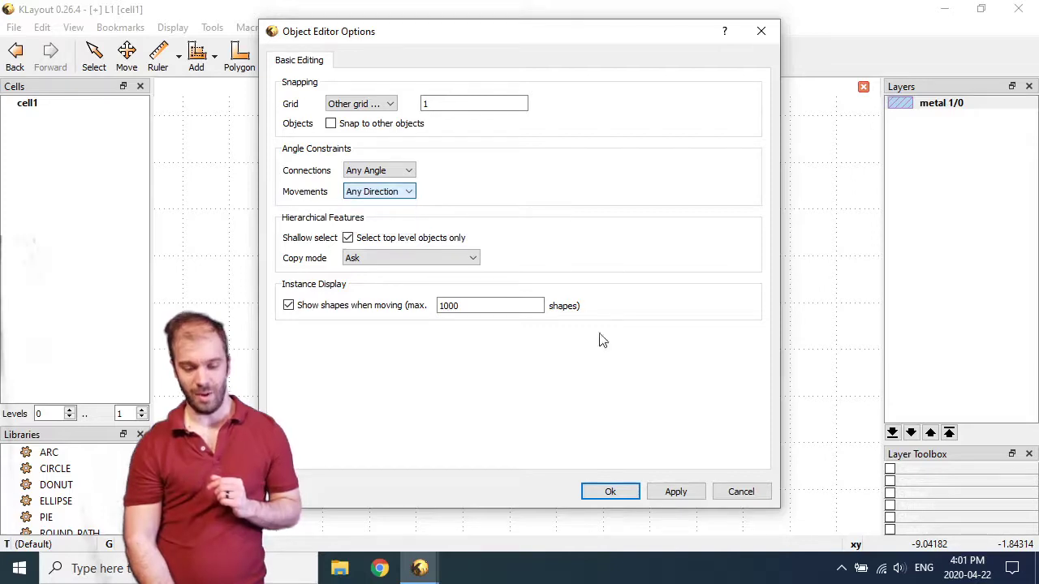
left_click(613, 492)
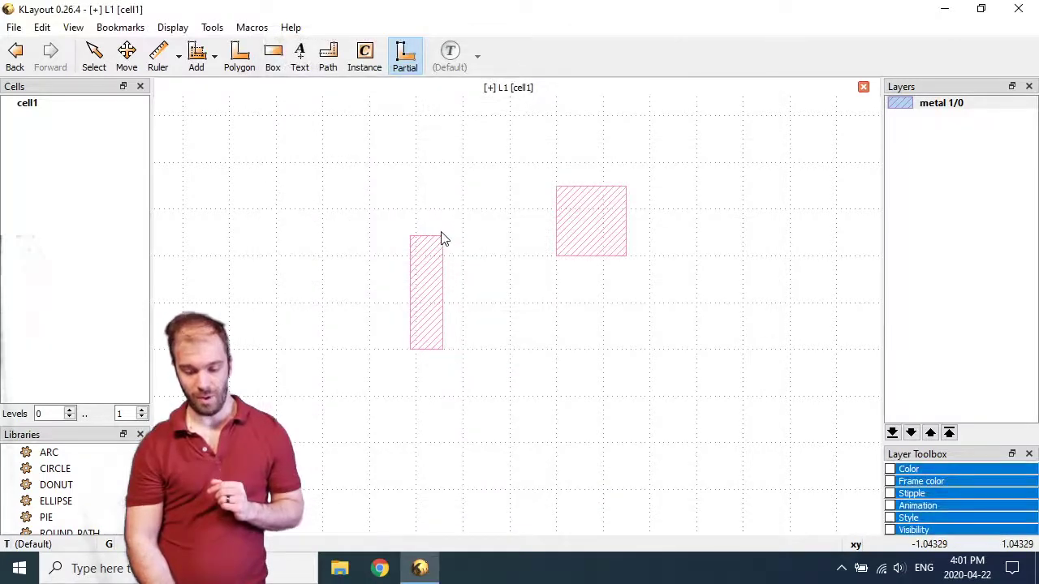
Drag the strip's top-right corner up and right to widen it into a larger box.
mouse_move(445, 244)
left_mouse_down()
mouse_move(492, 274)
mouse_move(574, 175)
mouse_move(417, 254)
mouse_move(552, 121)
mouse_move(533, 234)
mouse_move(515, 181)
left_mouse_up()
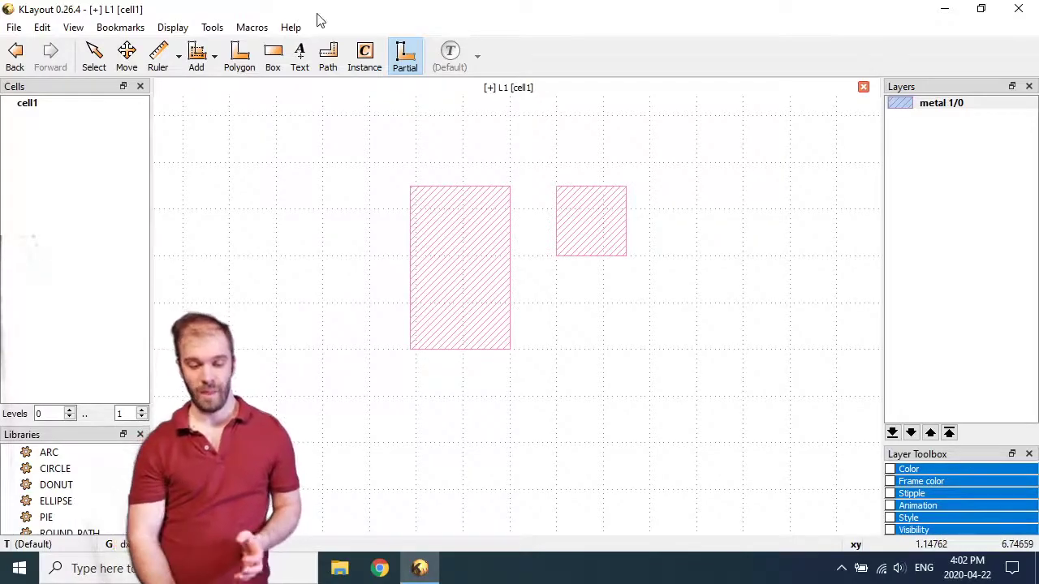
left_click(243, 60)
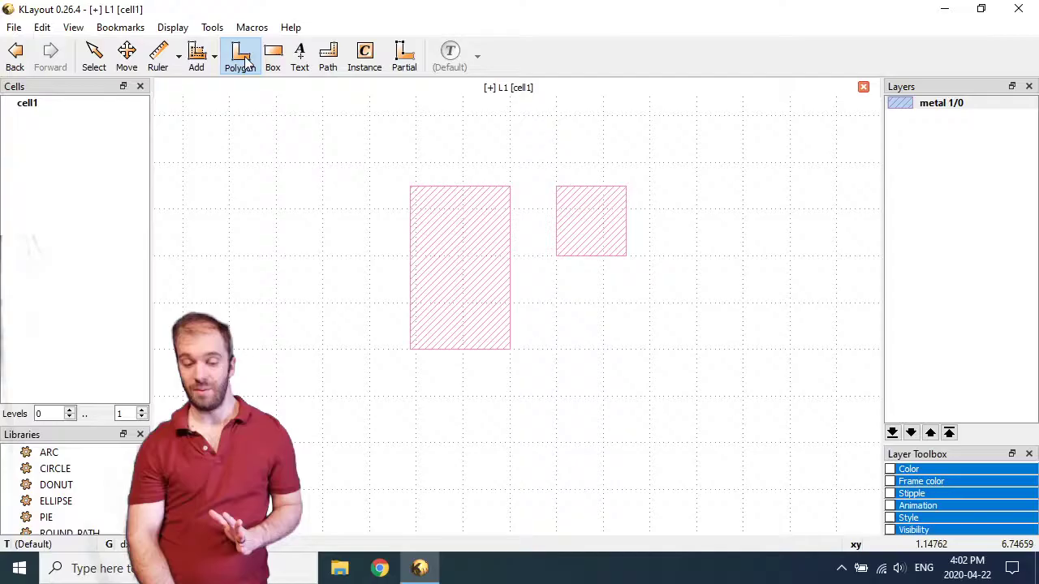
Click seven zigzag vertices left of the rectangles and double-click to close the polygon.
left_click(346, 120)
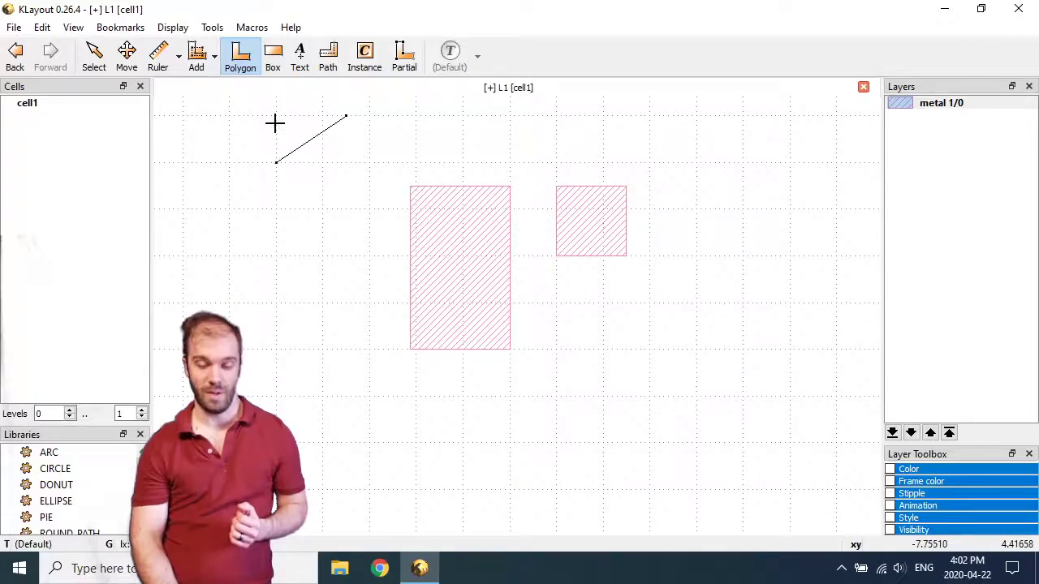
left_click(231, 161)
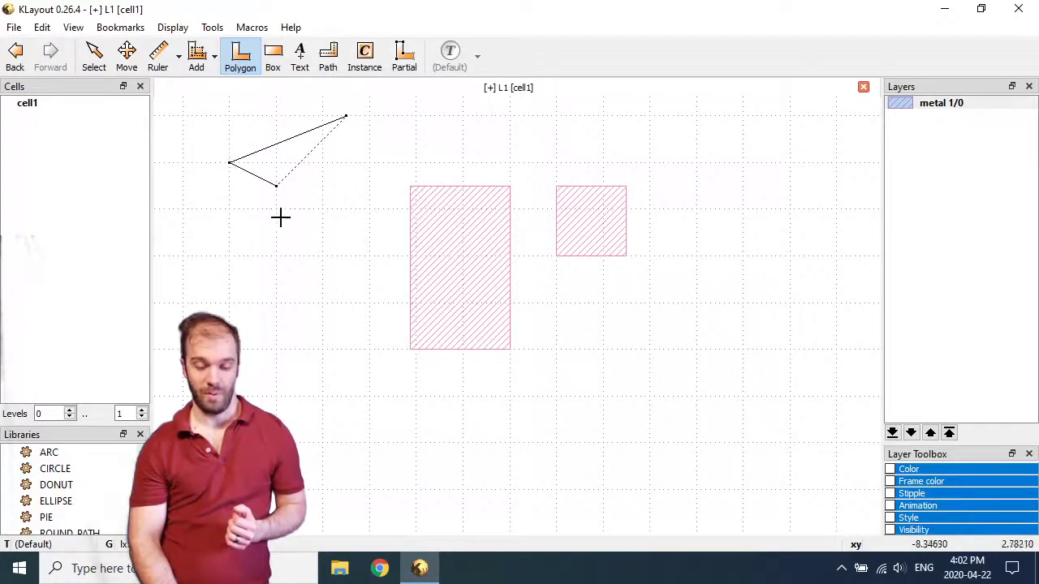
left_click(276, 302)
left_click(202, 379)
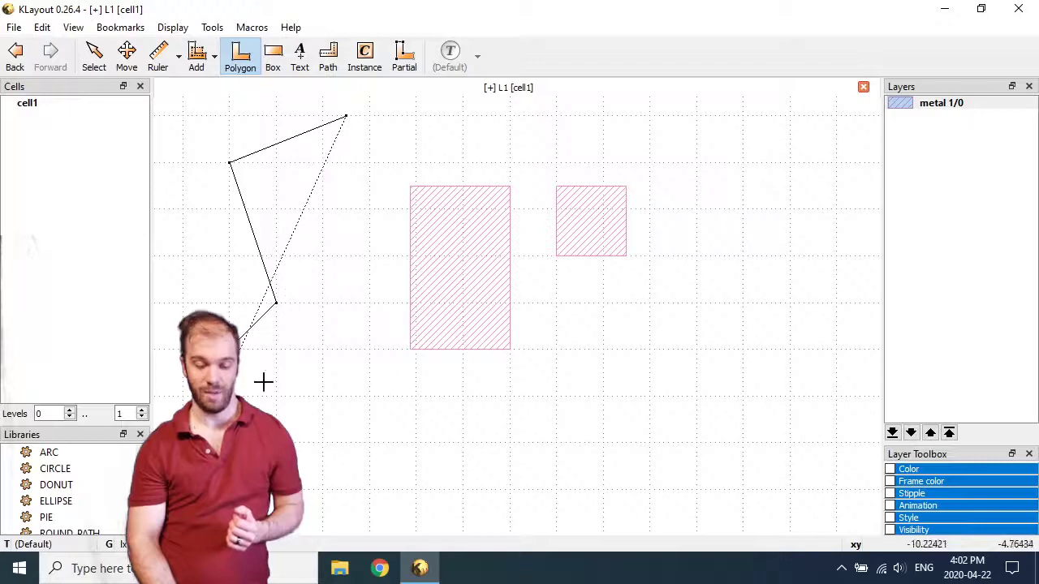
left_click(370, 419)
left_click(207, 256)
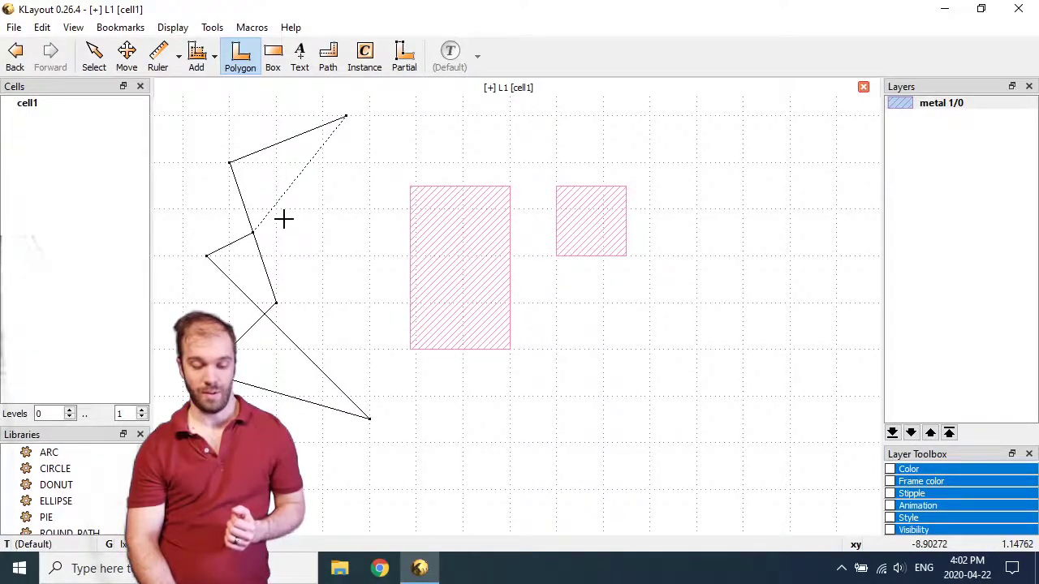
left_click(345, 207)
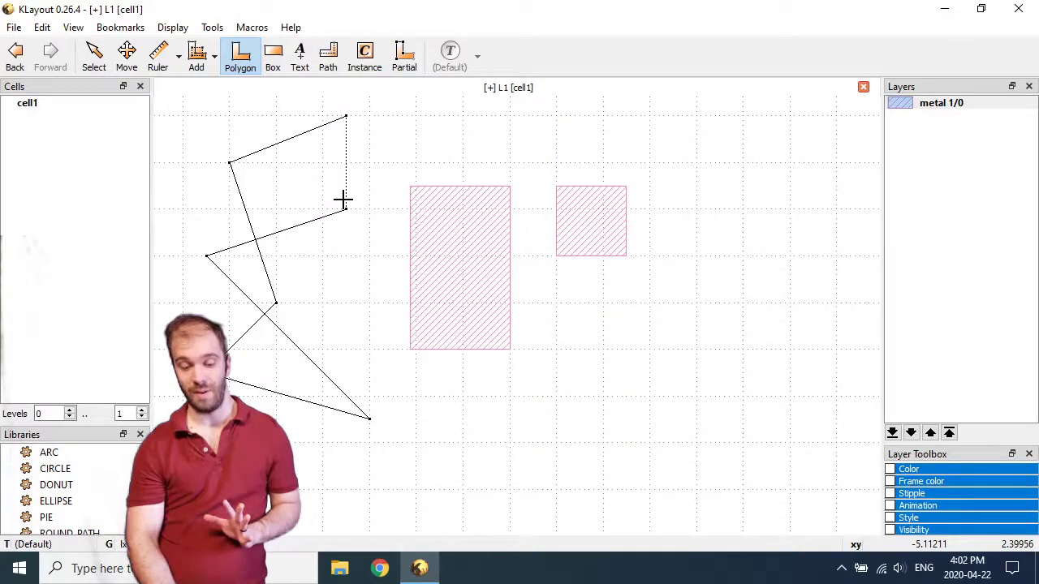
double_click(344, 203)
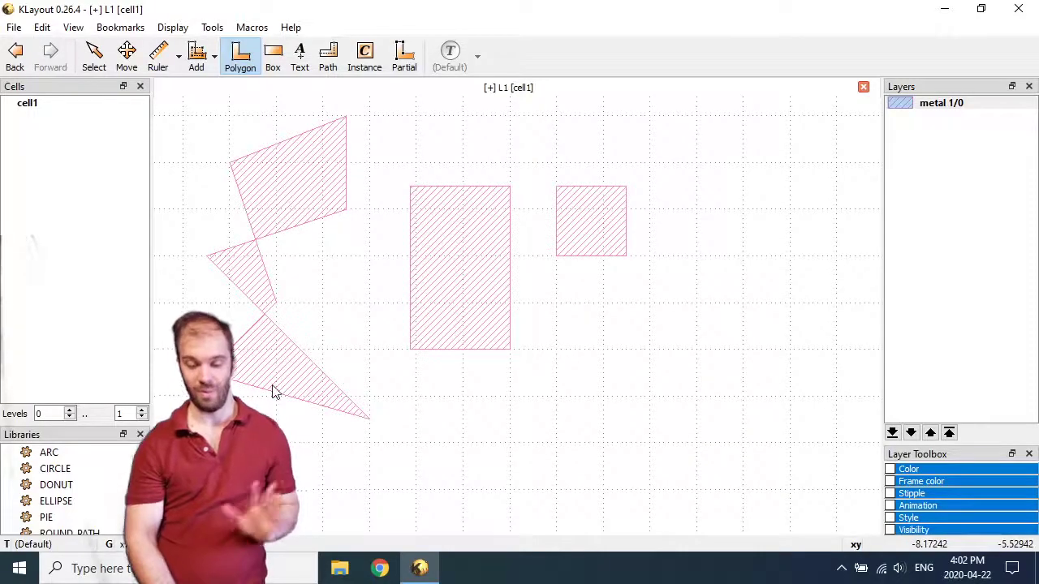
With the Partial tool, drag the polygon's leftmost vertex rightward into the shape.
left_click(403, 59)
left_click(209, 258)
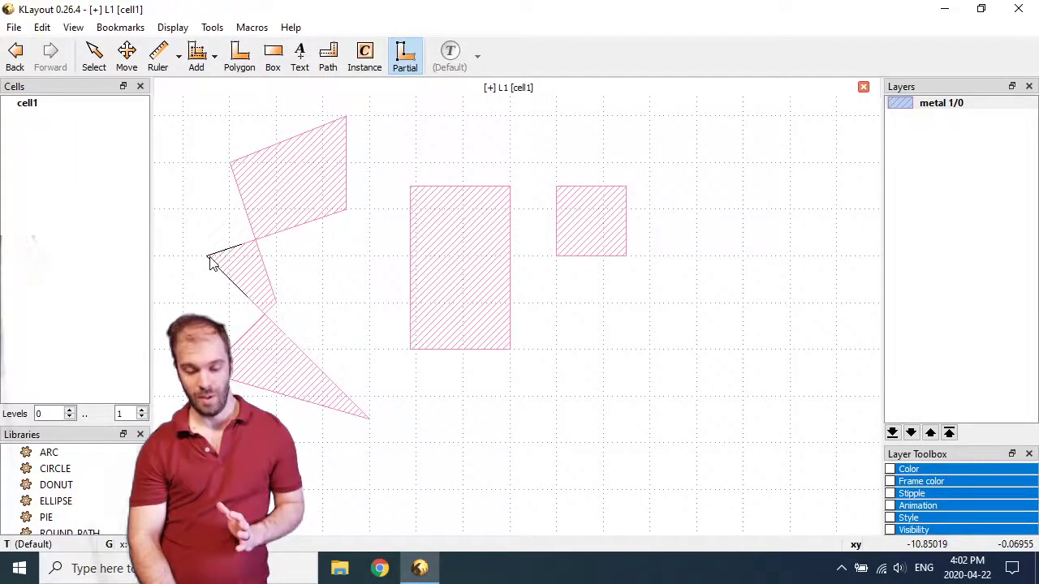
left_click_drag(210, 258, 366, 275)
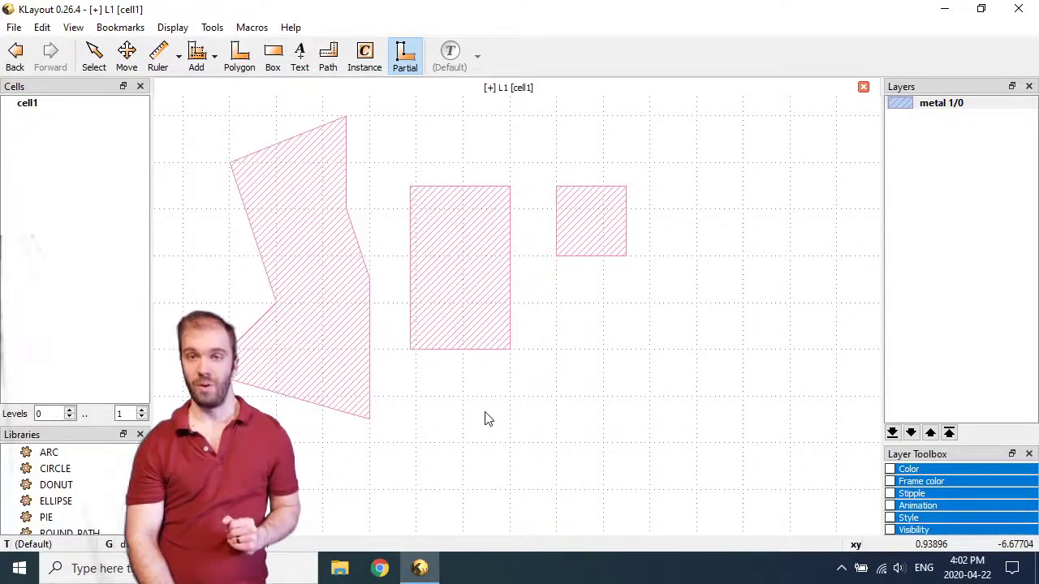
key("F2")
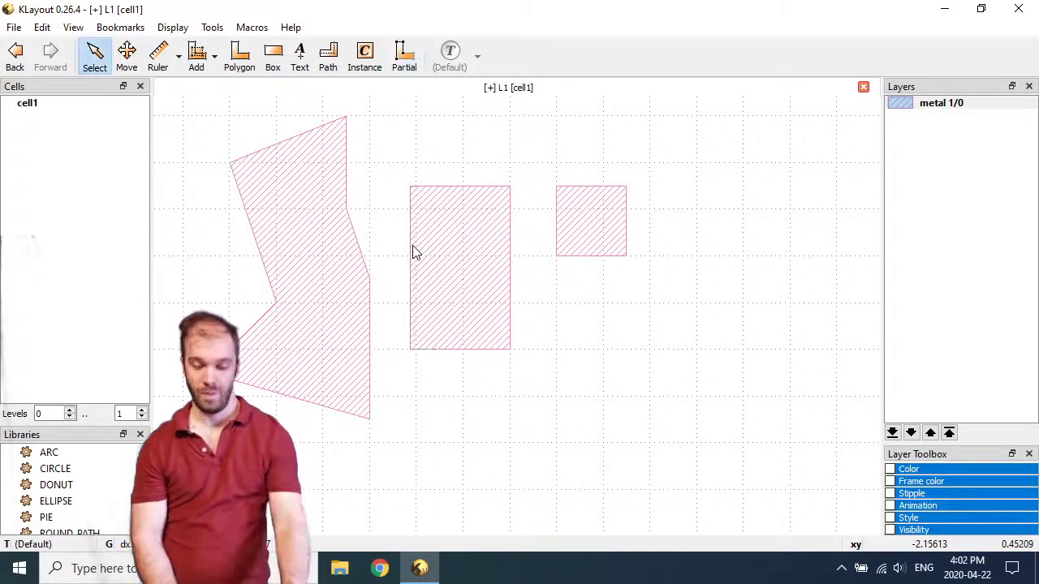
In the polygon's properties, change the third point's x from -8 to -5.
double_click(311, 190)
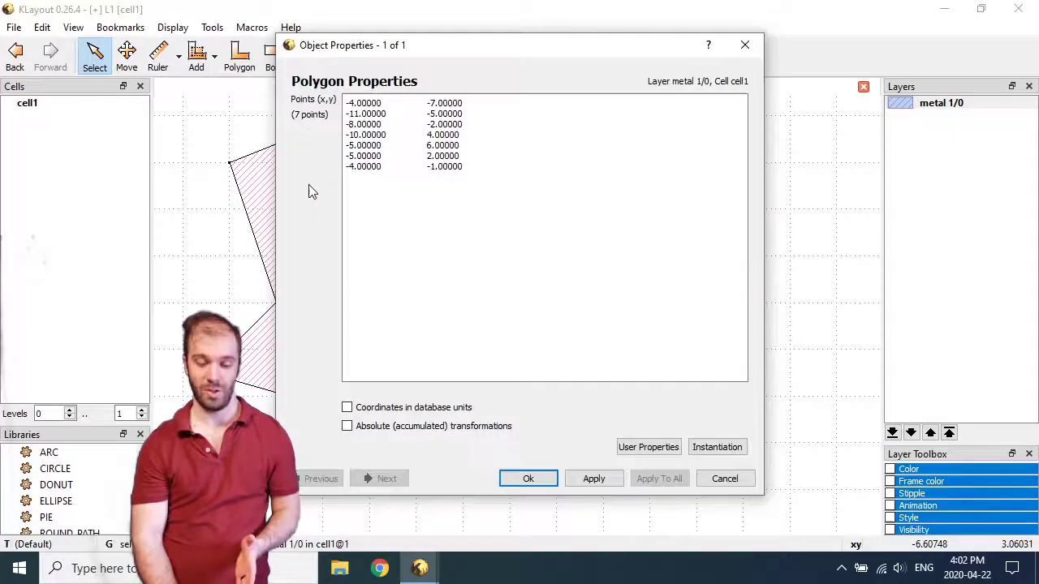
left_click(745, 48)
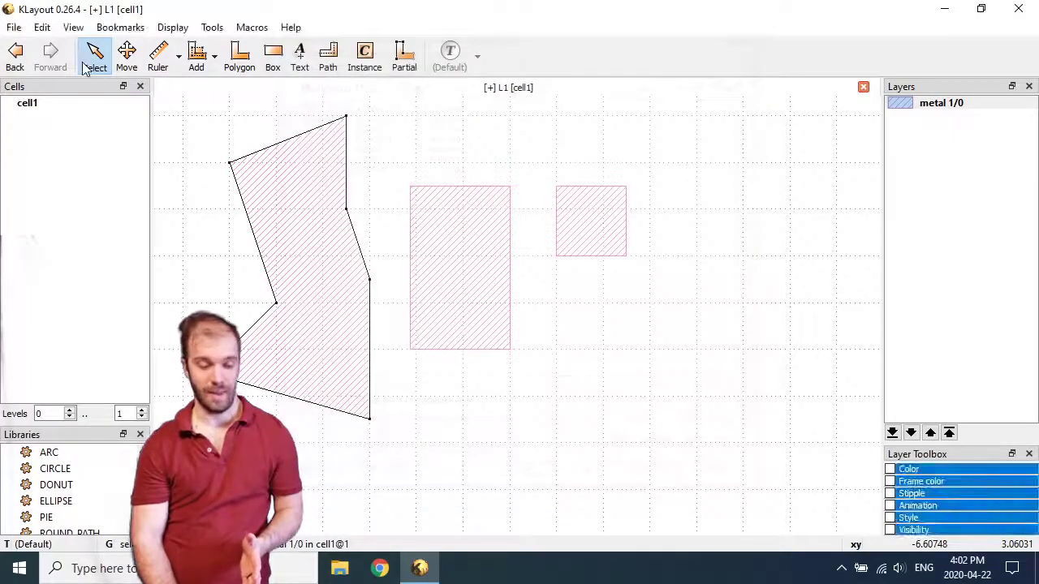
double_click(274, 192)
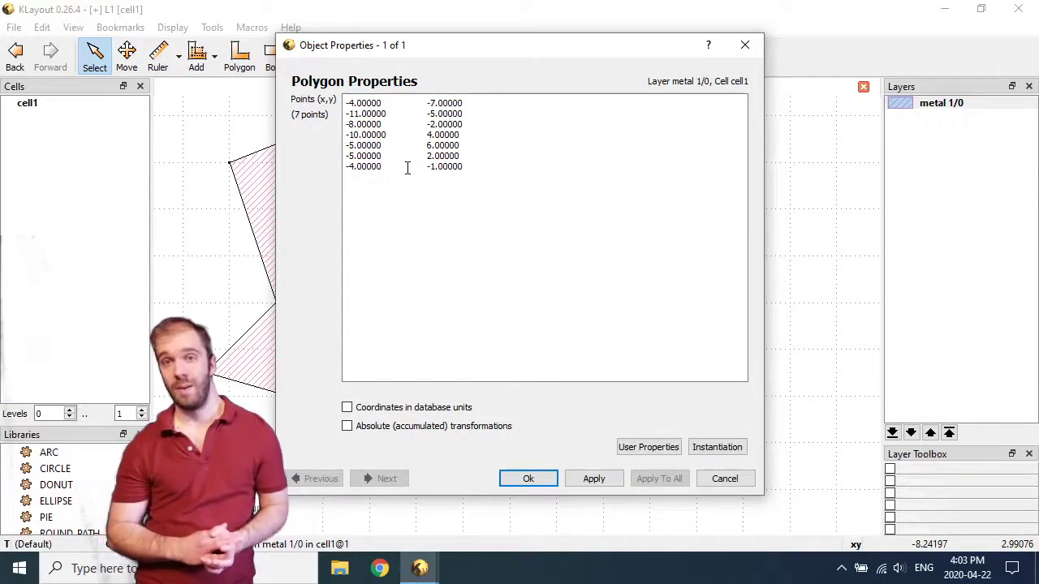
left_click(363, 123)
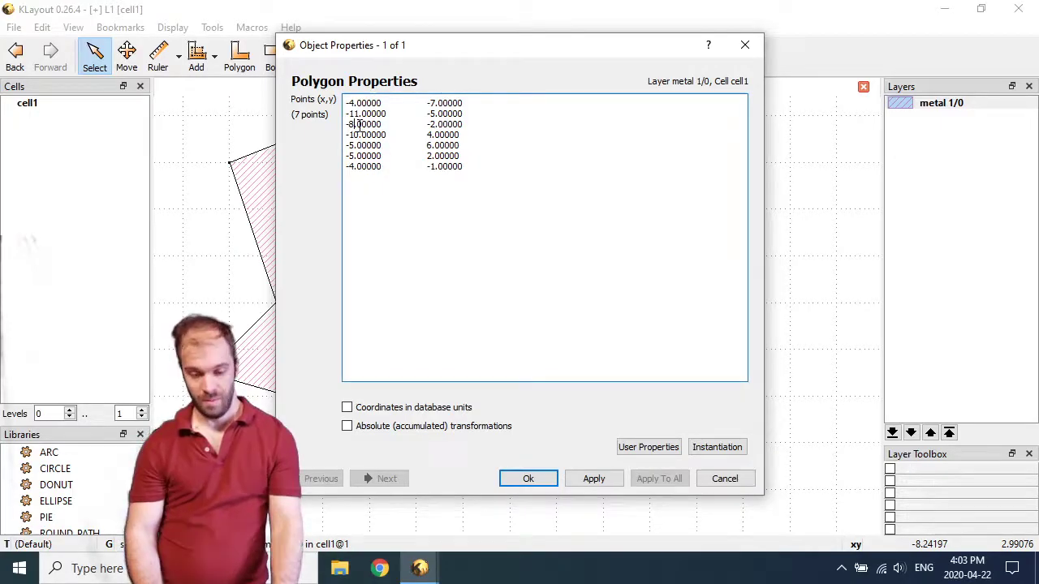
key("BackSpace")
type("5")
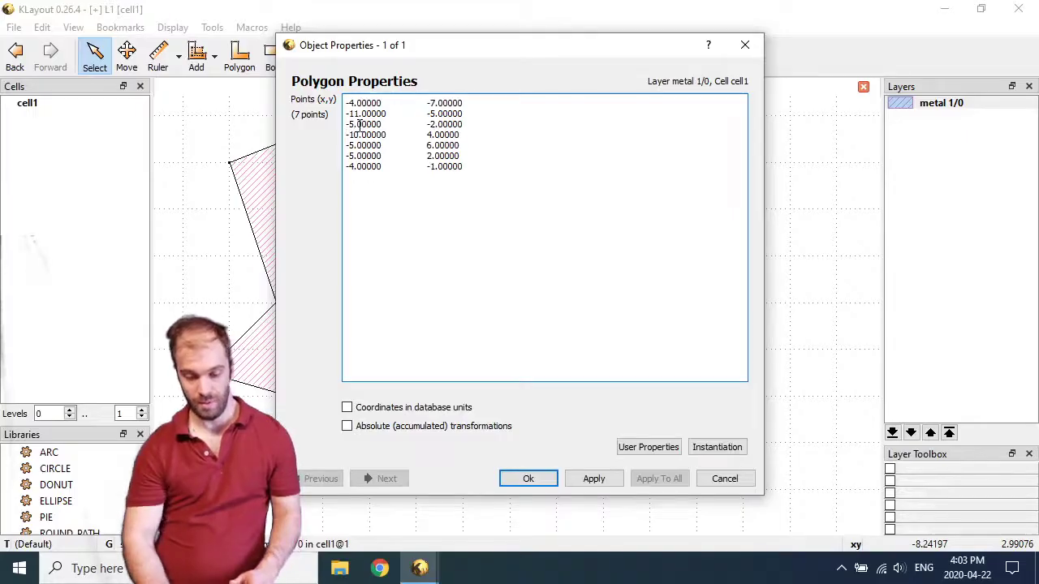
left_click(576, 478)
left_click(528, 478)
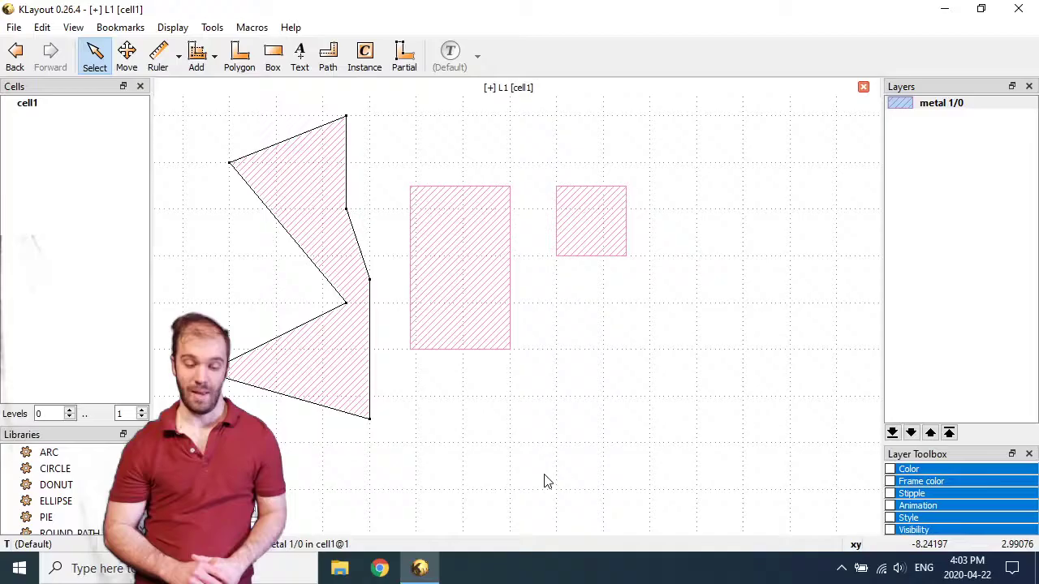
Deselect the polygon and confirm a 5-micron default width in the Path tool options.
left_click(483, 426)
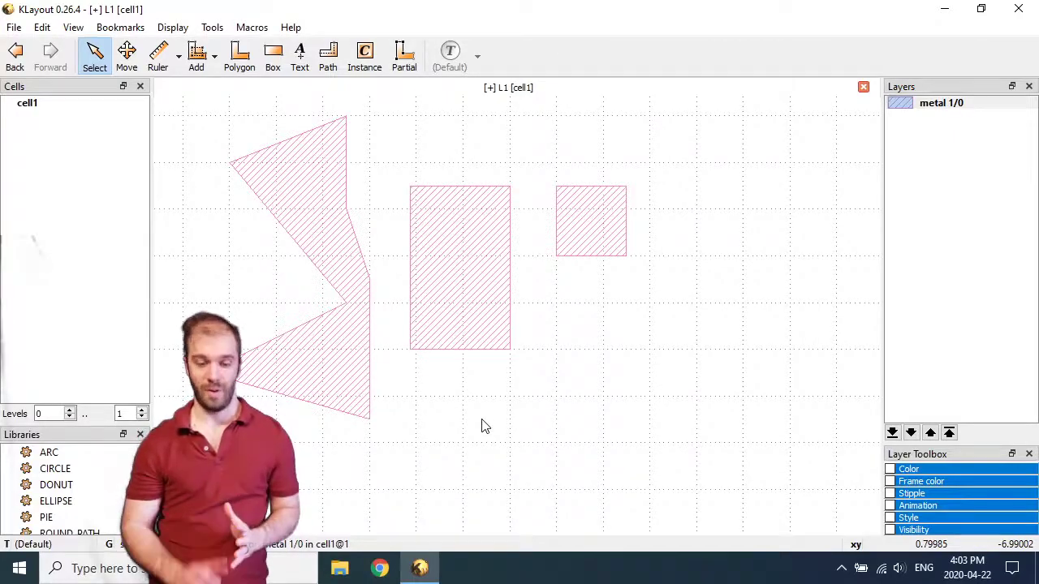
double_click(329, 65)
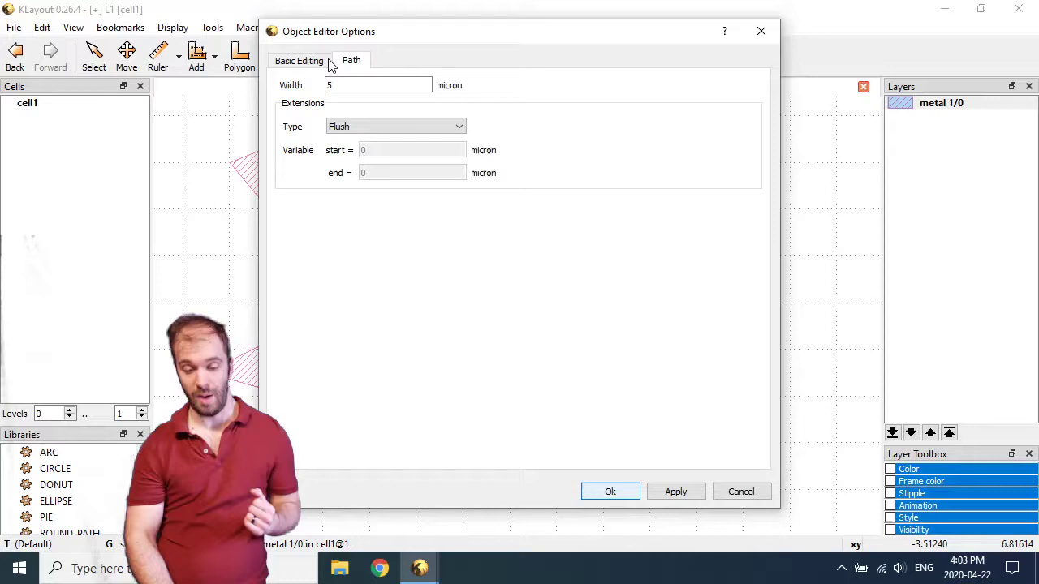
left_click(383, 87)
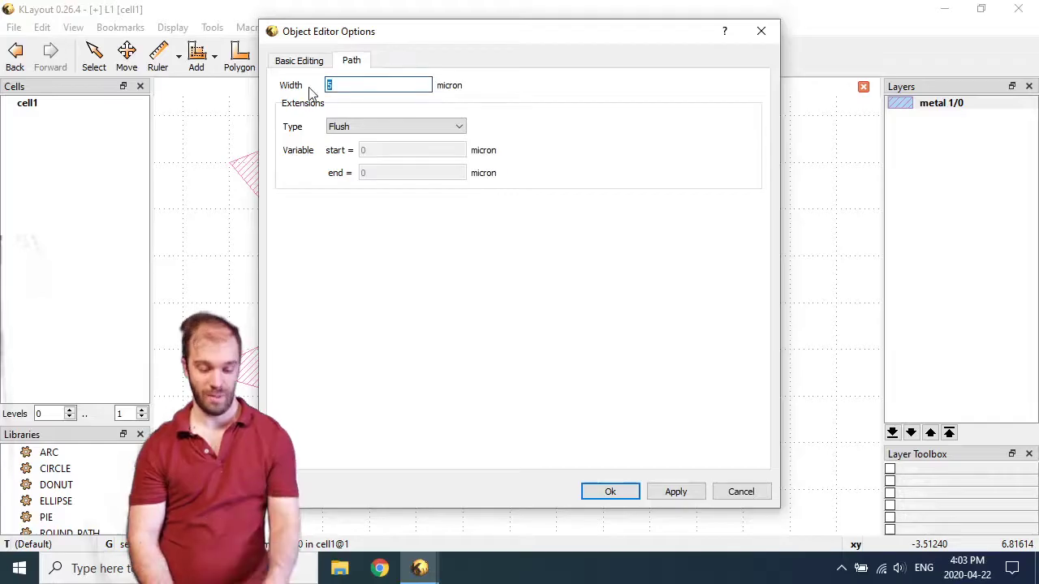
left_click(611, 492)
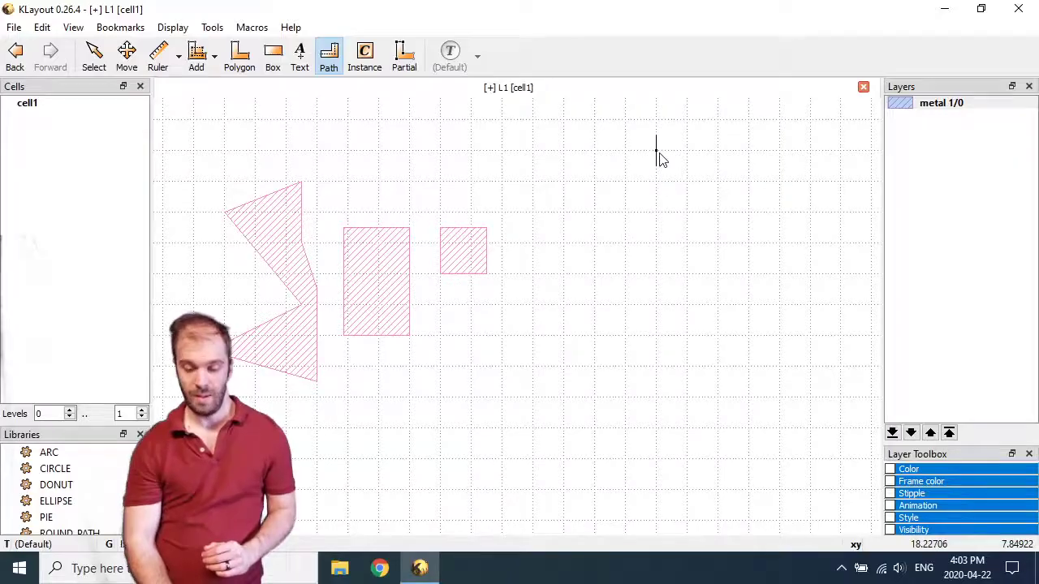
Draw a zigzag metal 1/0 path with two bends right of the rectangles, then return to Select.
left_click(537, 253)
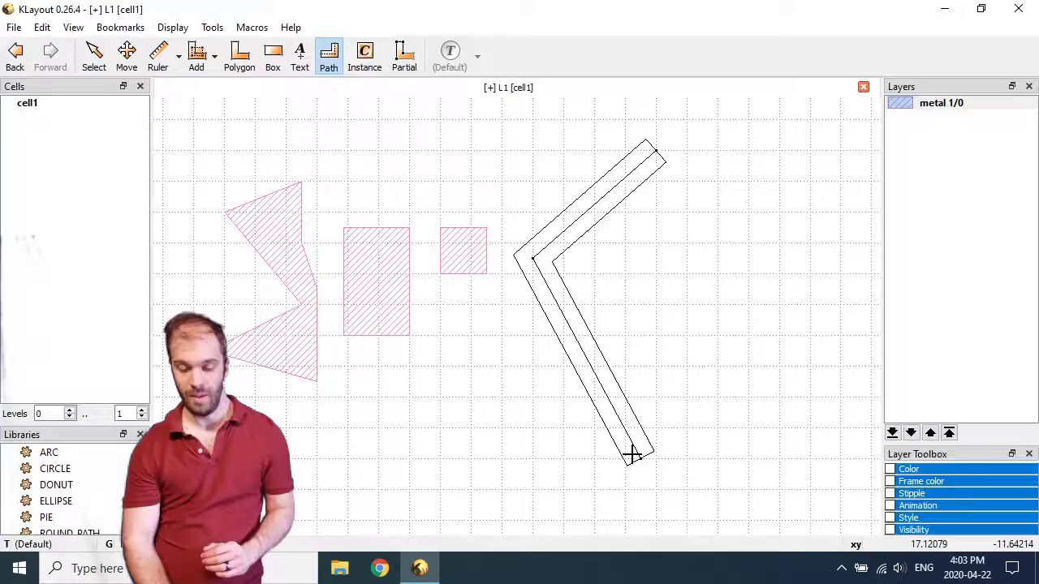
left_click(592, 457)
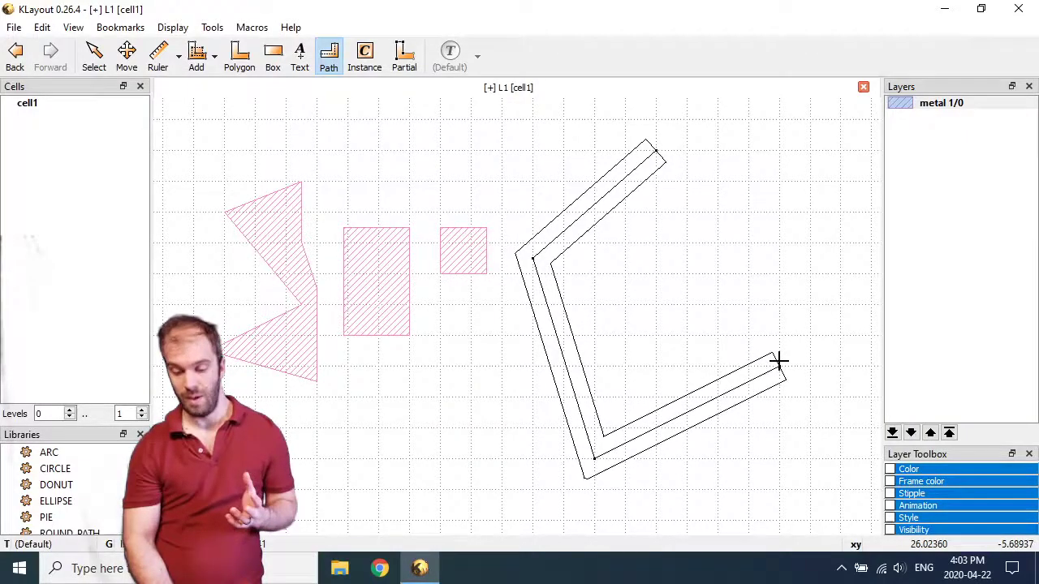
double_click(778, 361)
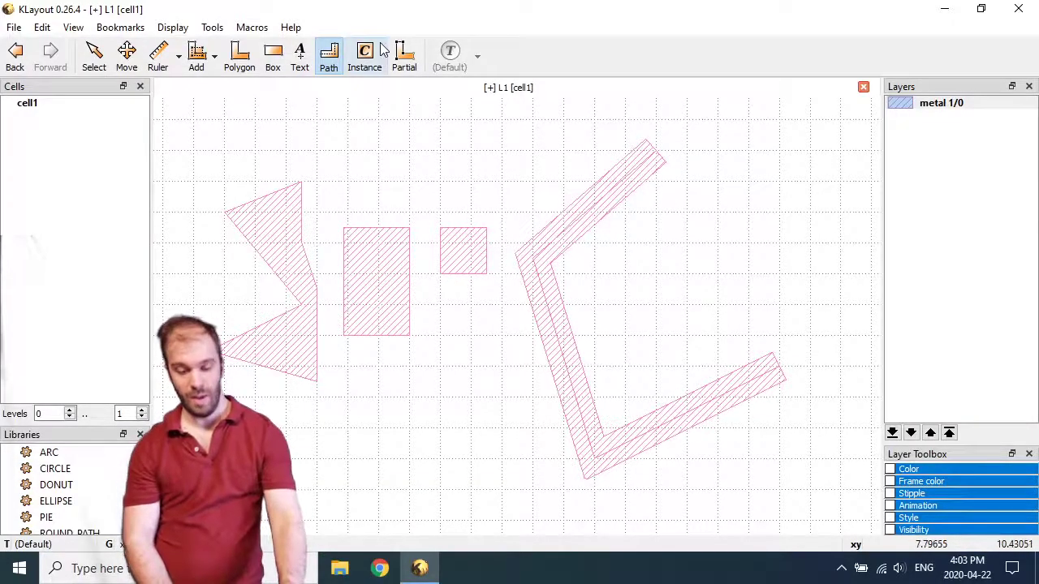
left_click(103, 57)
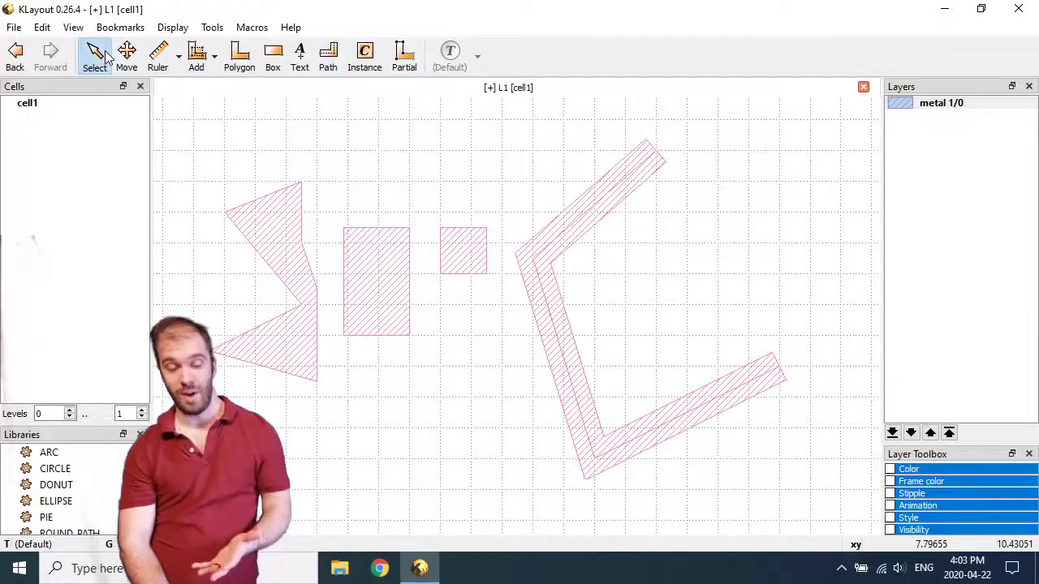
Select the bent path and apply round end style in its Object Properties.
left_click(617, 197)
key("q")
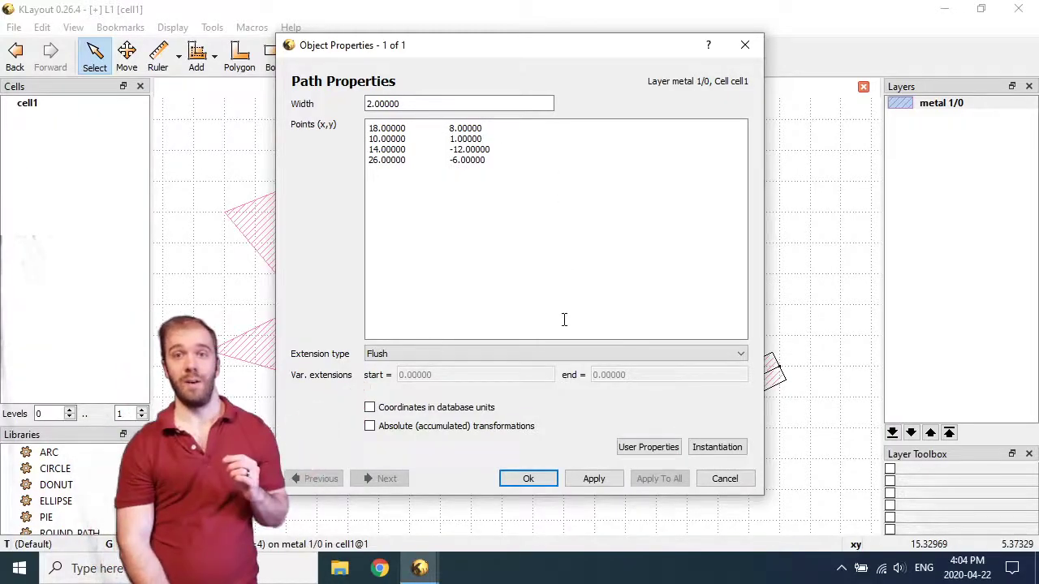
left_click(555, 353)
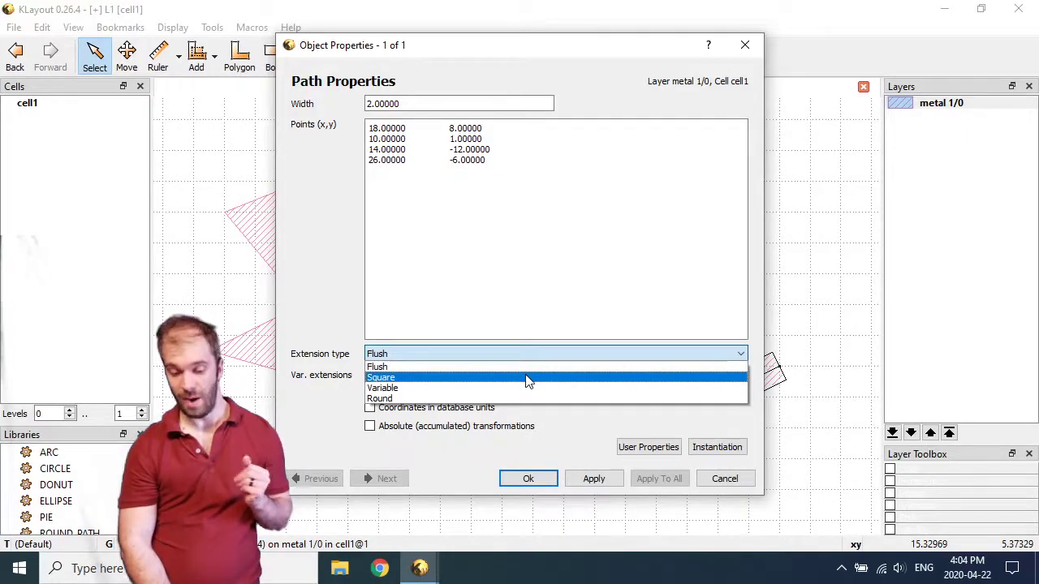
left_click(490, 401)
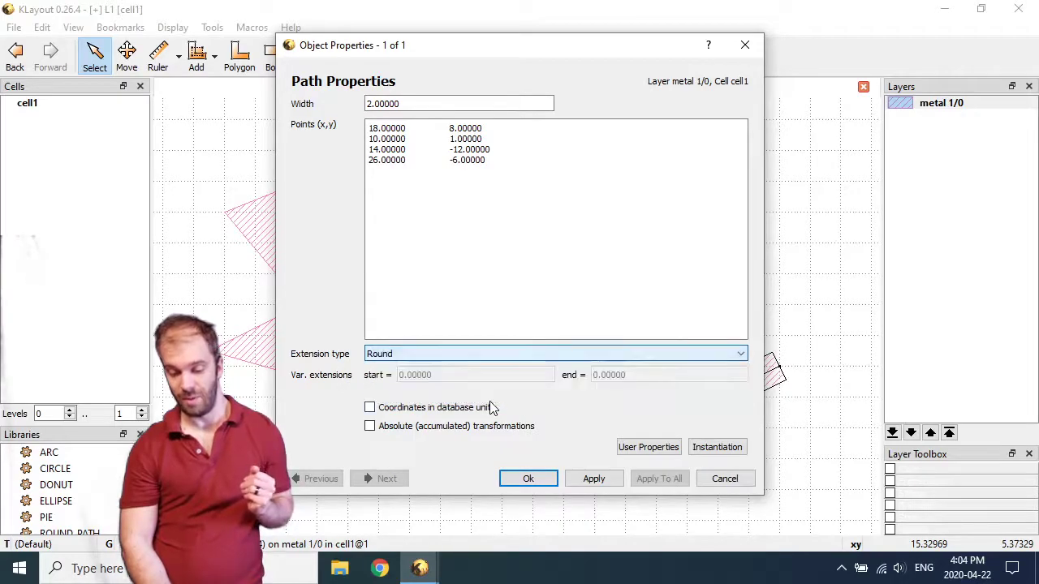
left_click(590, 482)
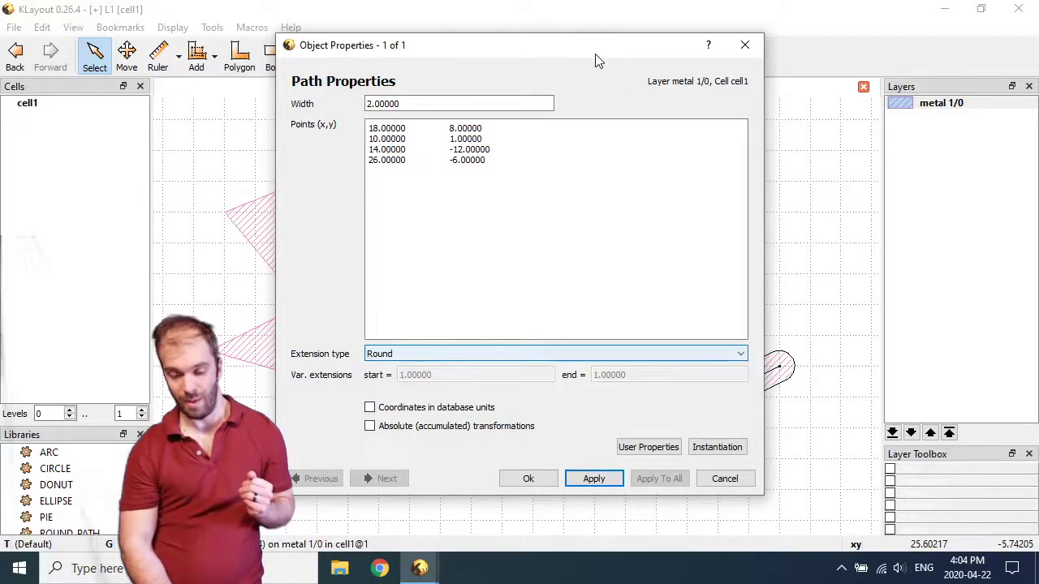
Apply flush path ends, then switch to square ends and accept the properties.
left_click_drag(597, 61, 362, 60)
left_click(262, 358)
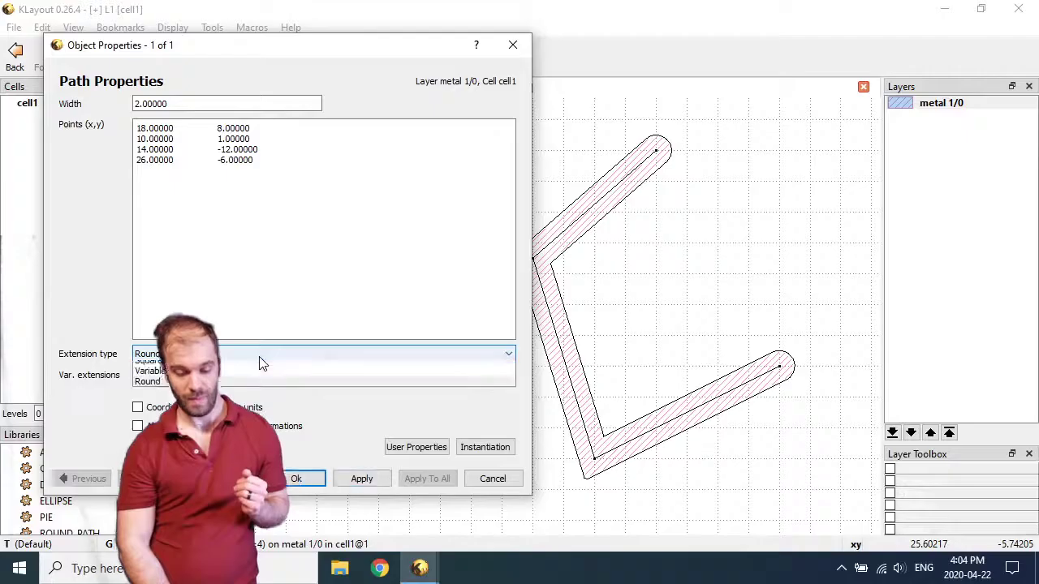
left_click(242, 374)
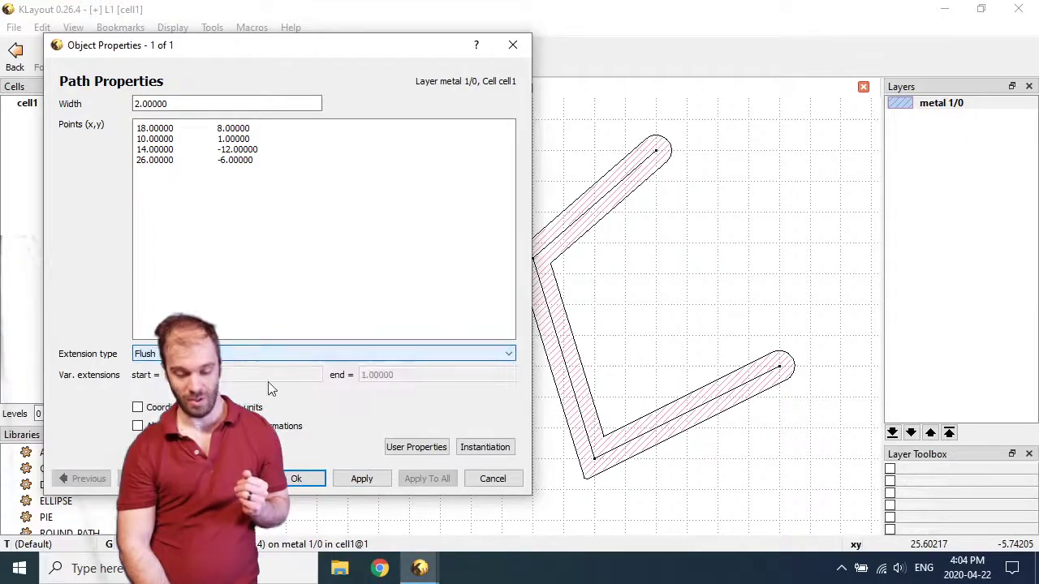
left_click(357, 480)
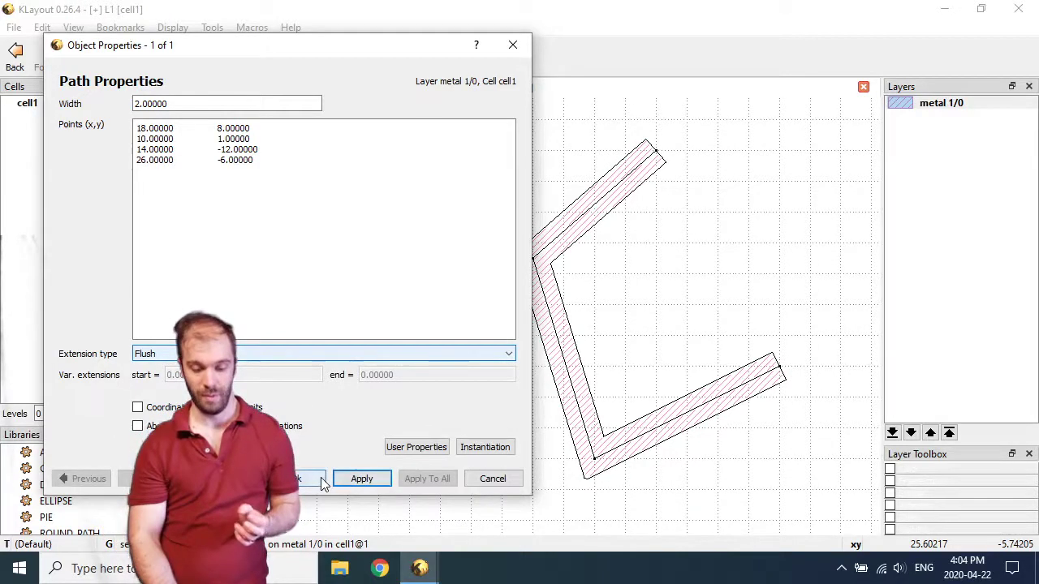
left_click(324, 353)
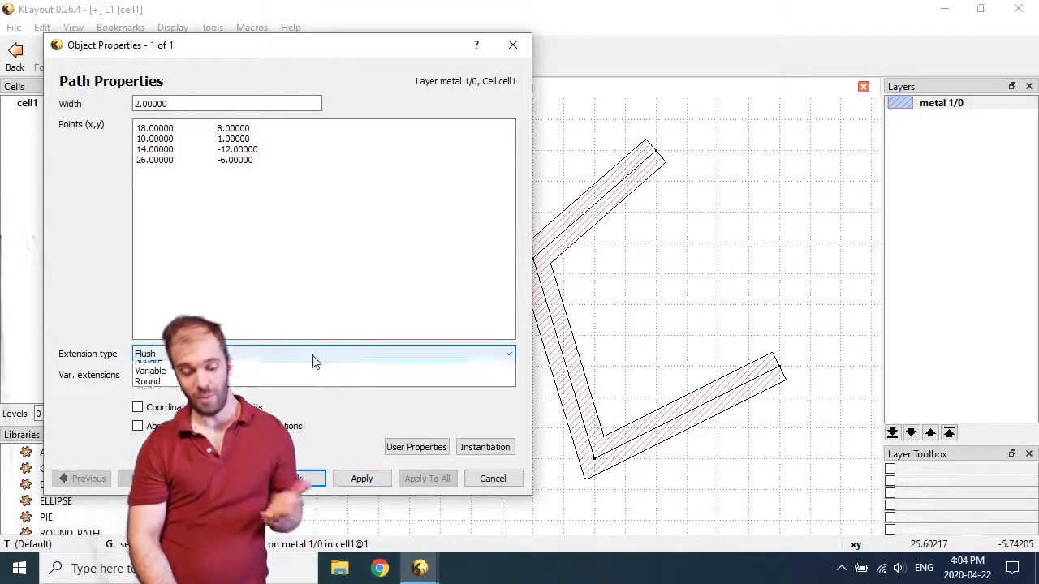
left_click(272, 381)
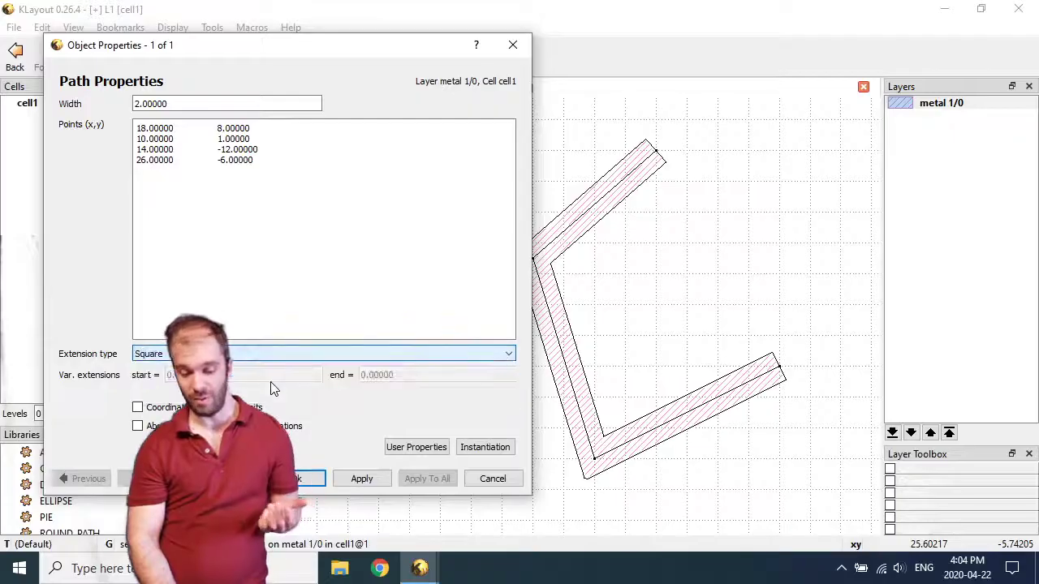
left_click(361, 478)
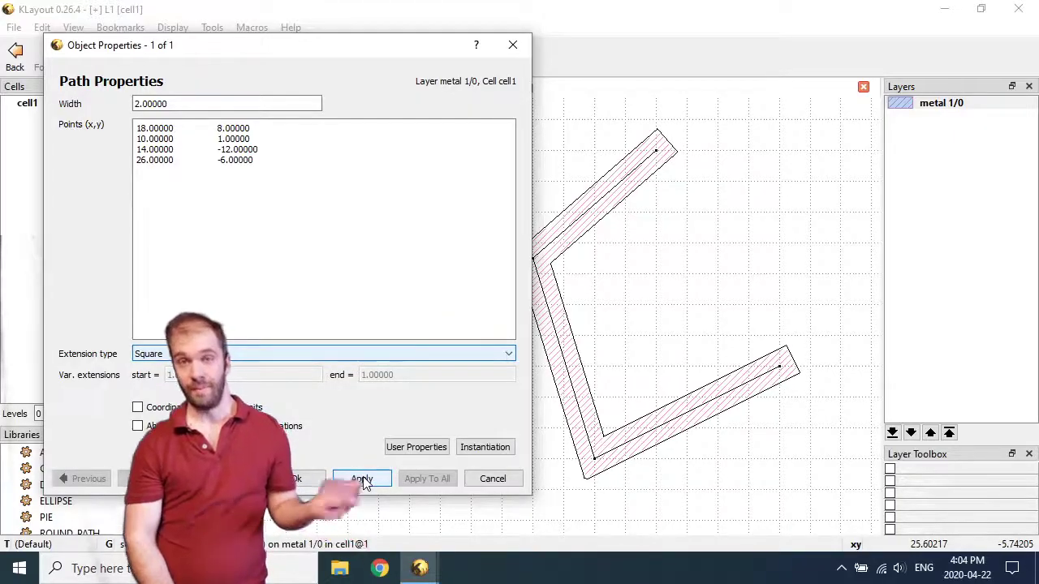
left_click(323, 483)
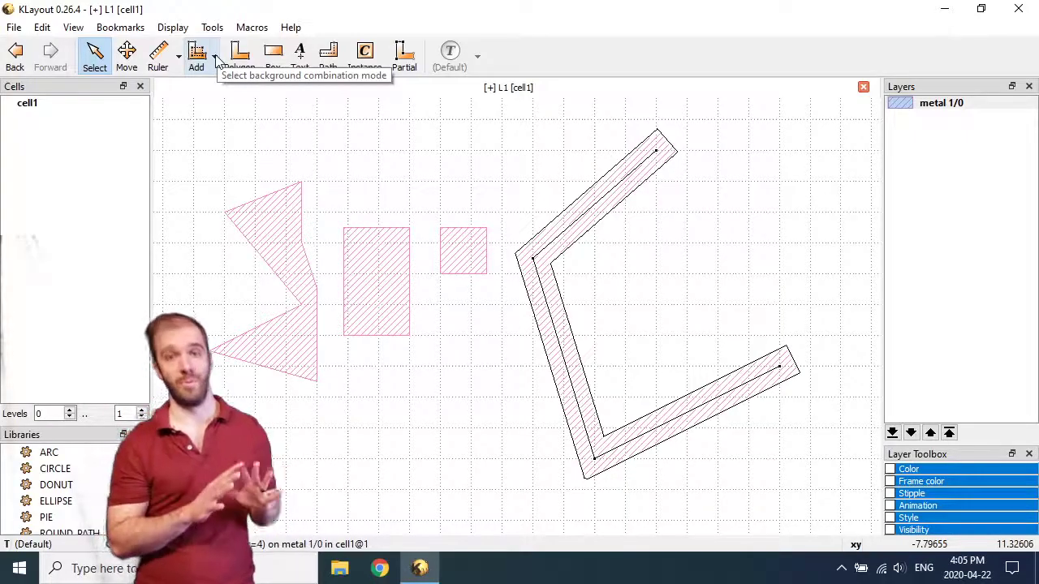
Show the combination mode menu listing Add, Merge, Erase, Mask and Diff.
left_click(215, 56)
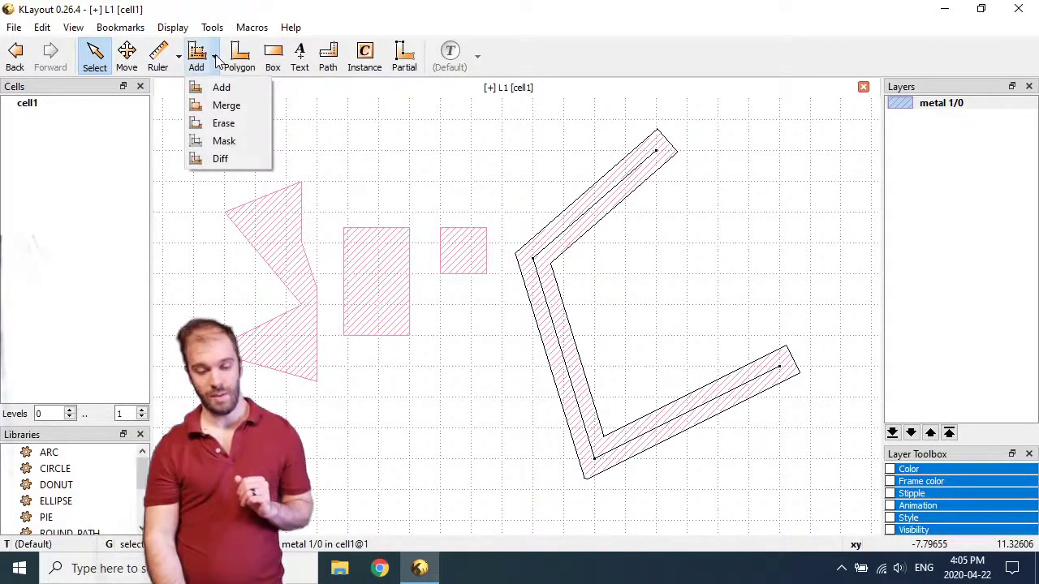
left_click(221, 86)
left_click(272, 57)
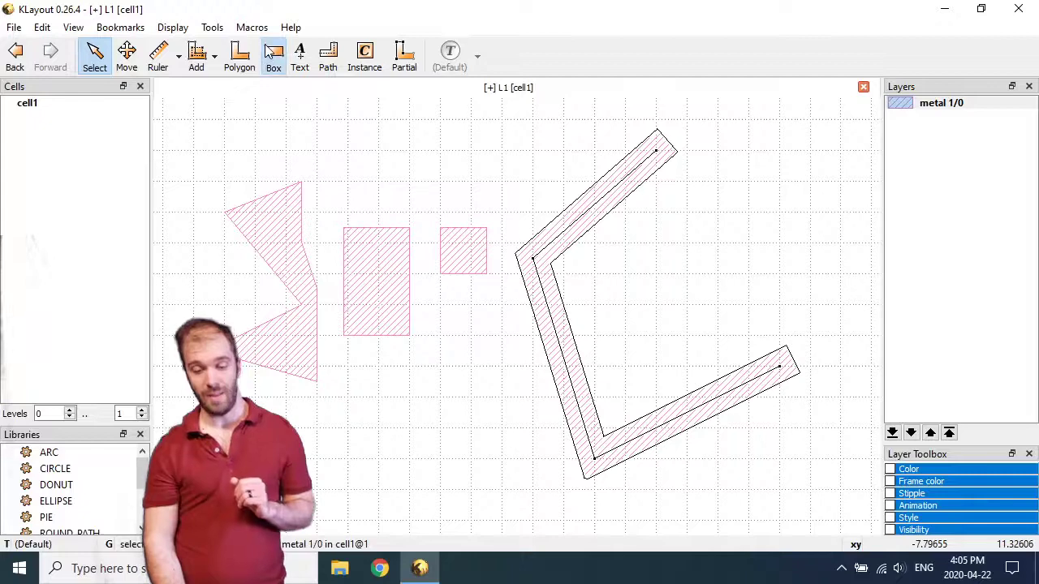
left_click(377, 166)
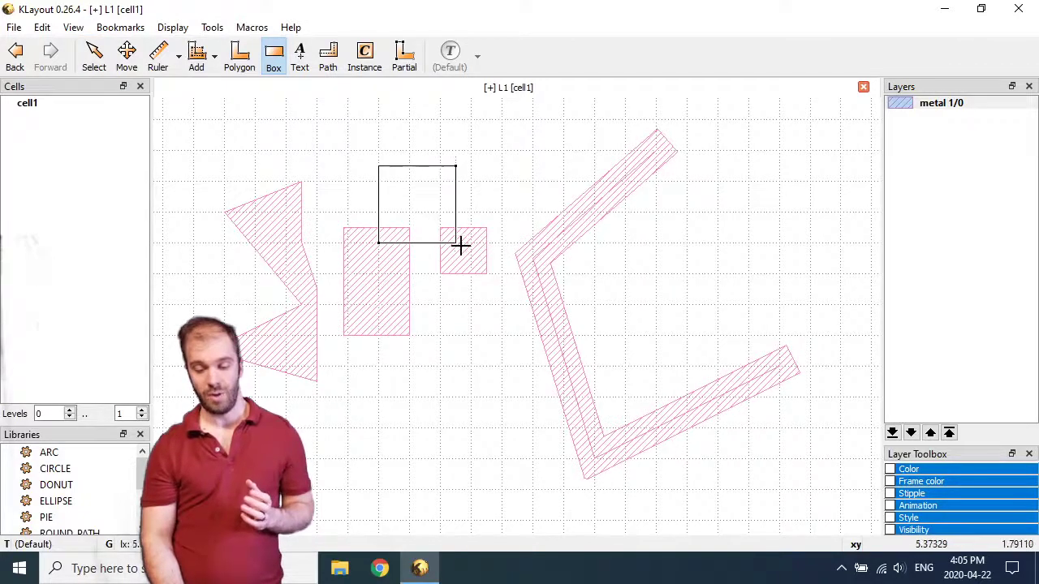
left_click(457, 243)
scroll(415, 256, "up", 3)
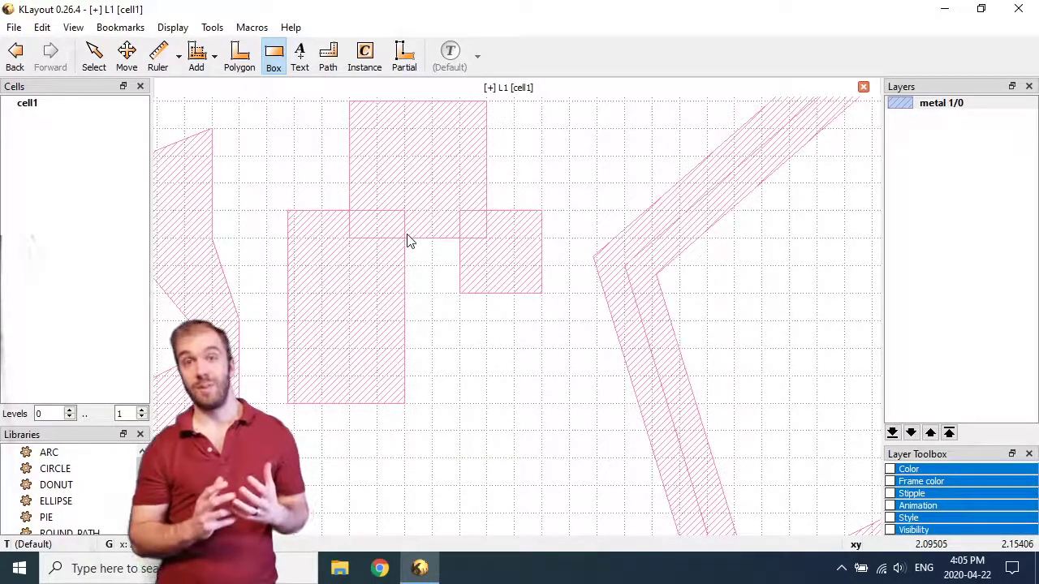
key("Escape")
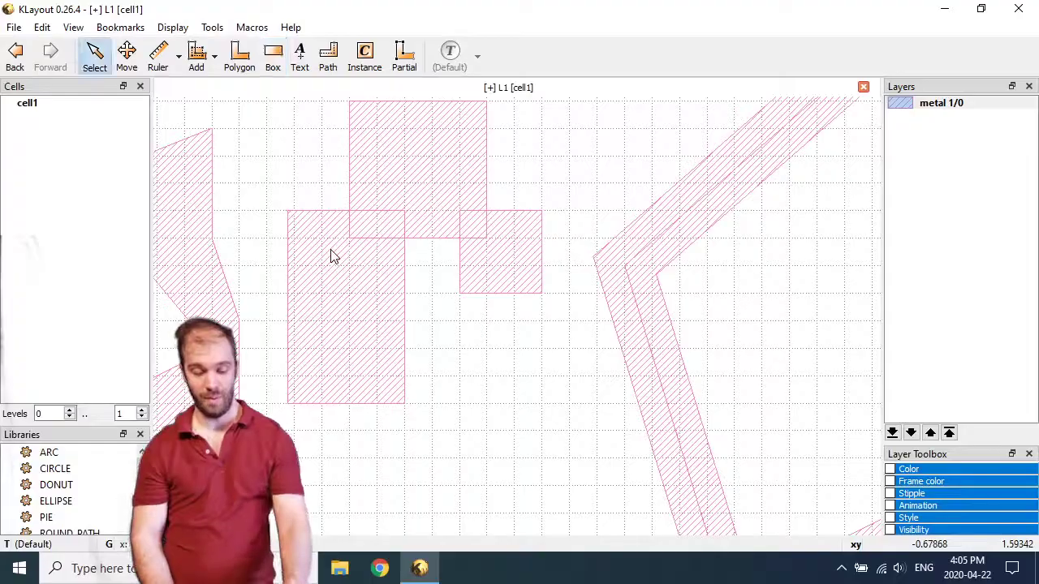
left_click(371, 271)
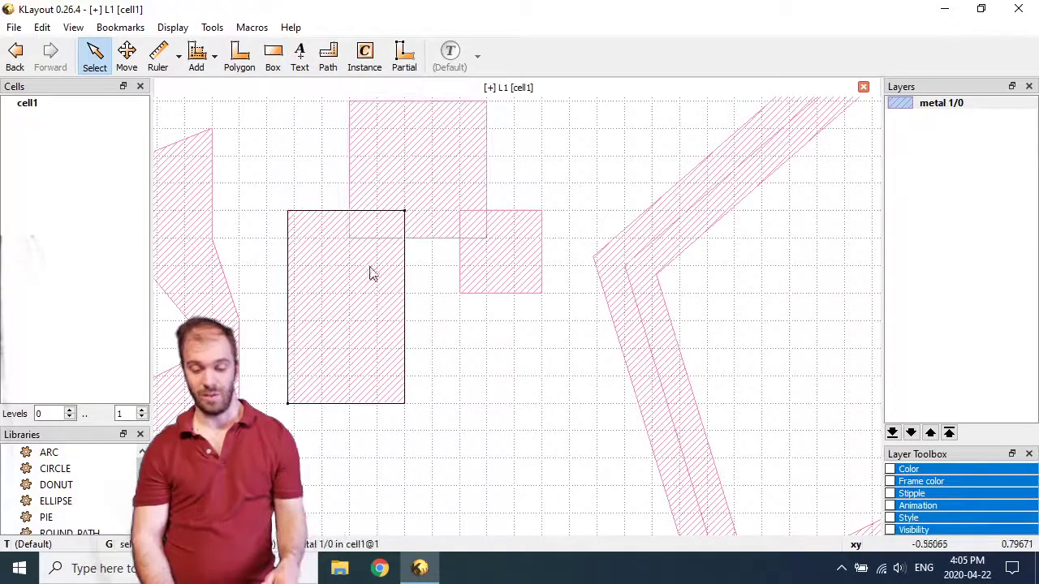
key("Escape")
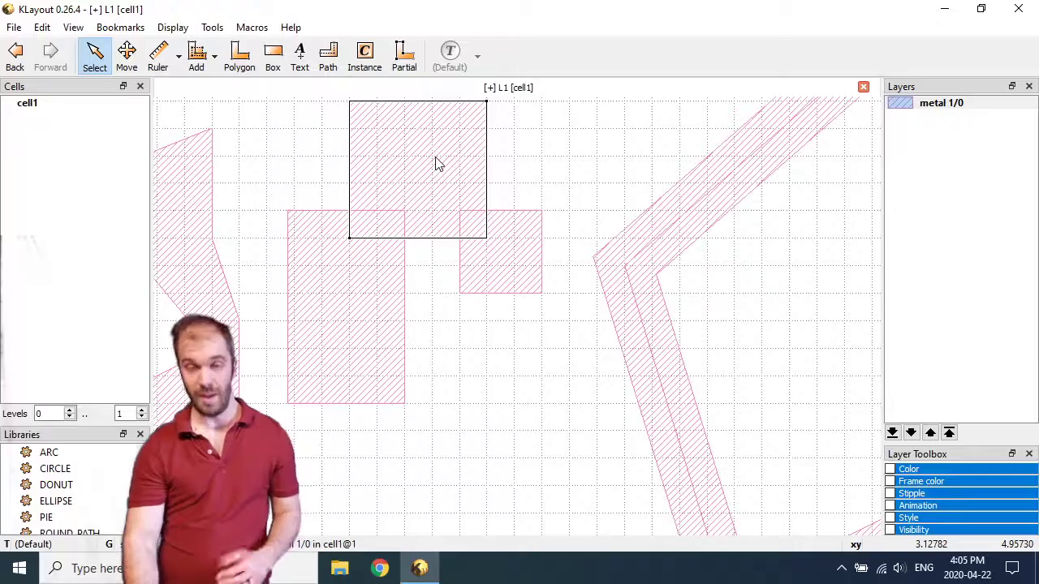
key("Delete")
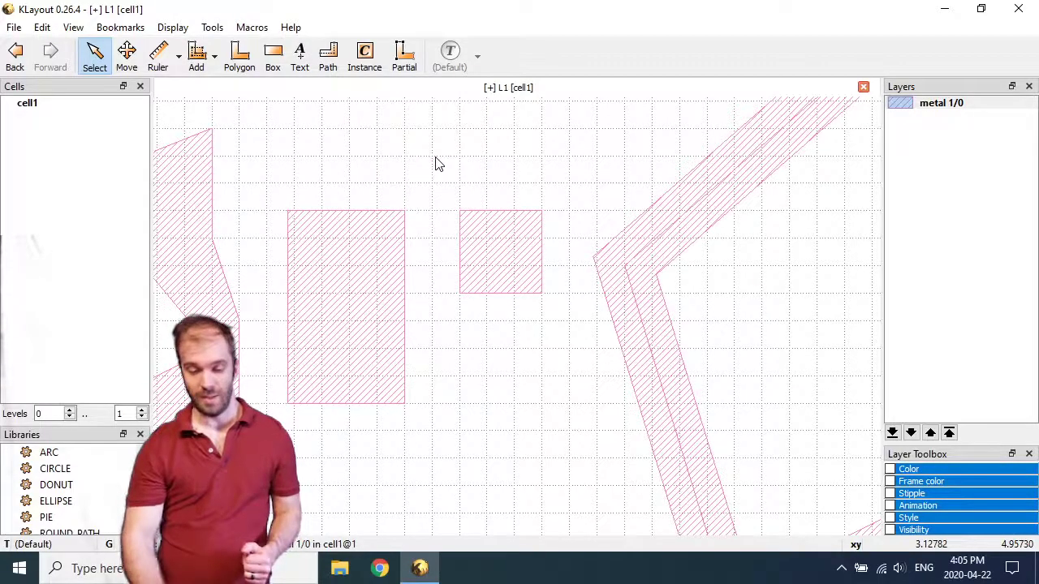
left_click(274, 65)
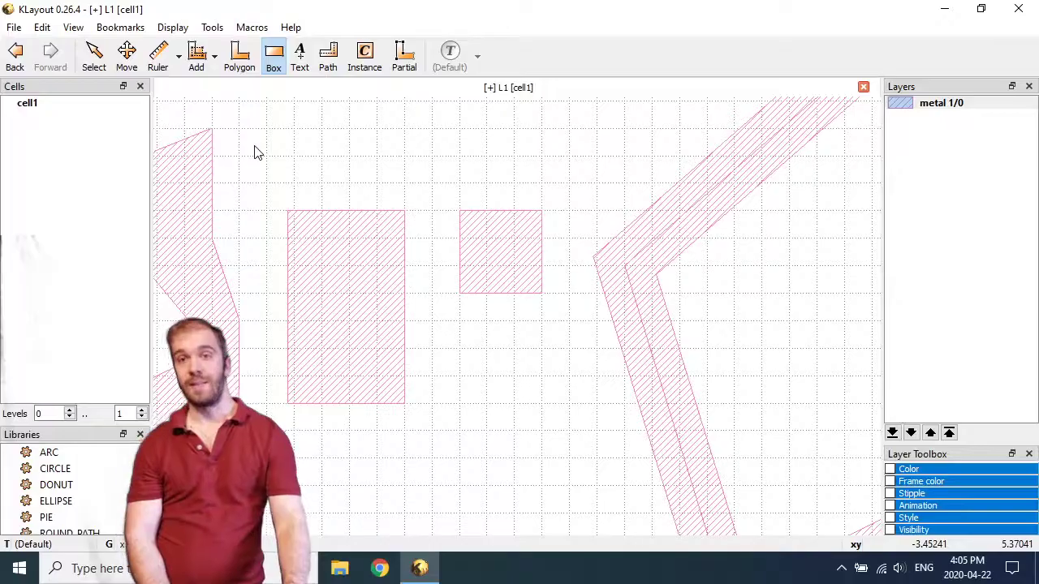
key("Escape")
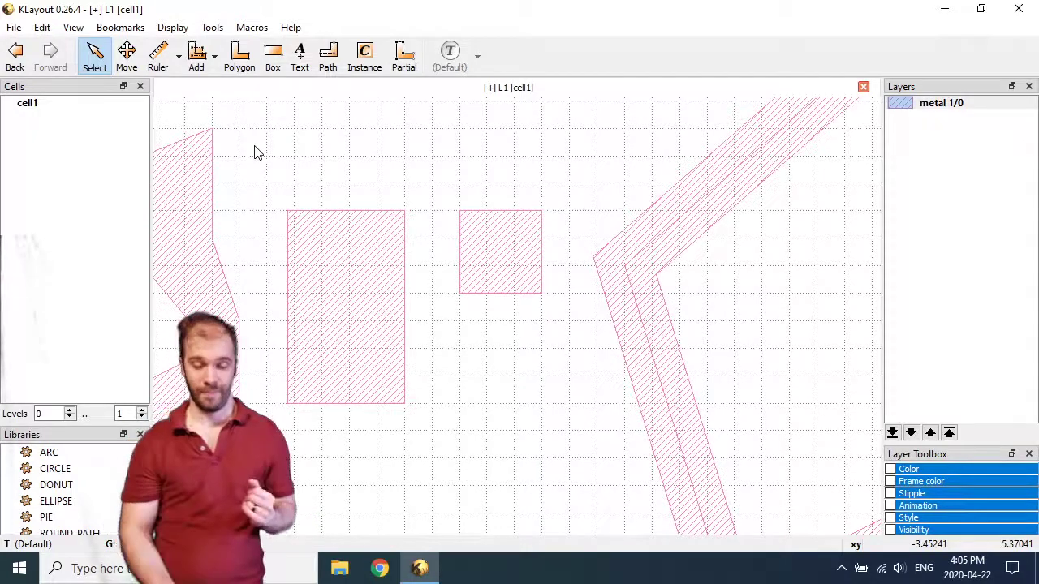
In Merge mode, draw a box bridging the two metal 1/0 rectangles into one shape.
left_click(215, 62)
left_click(217, 104)
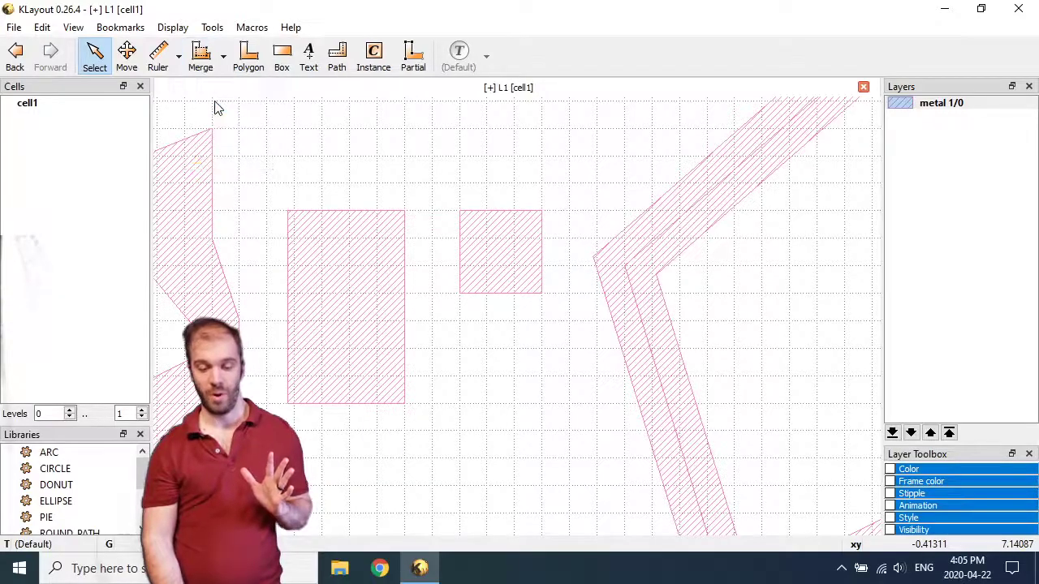
left_click(282, 58)
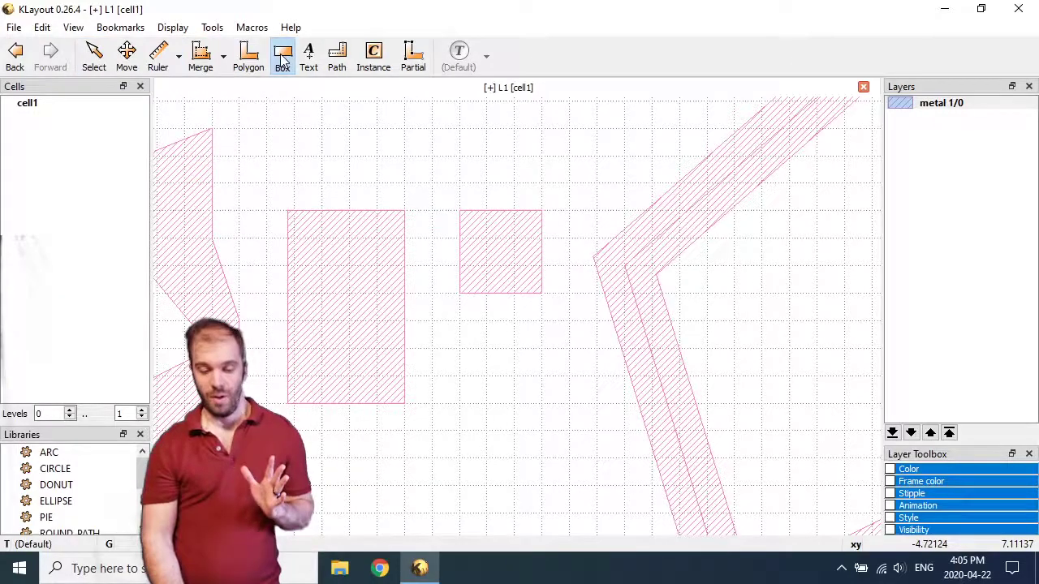
left_click(377, 128)
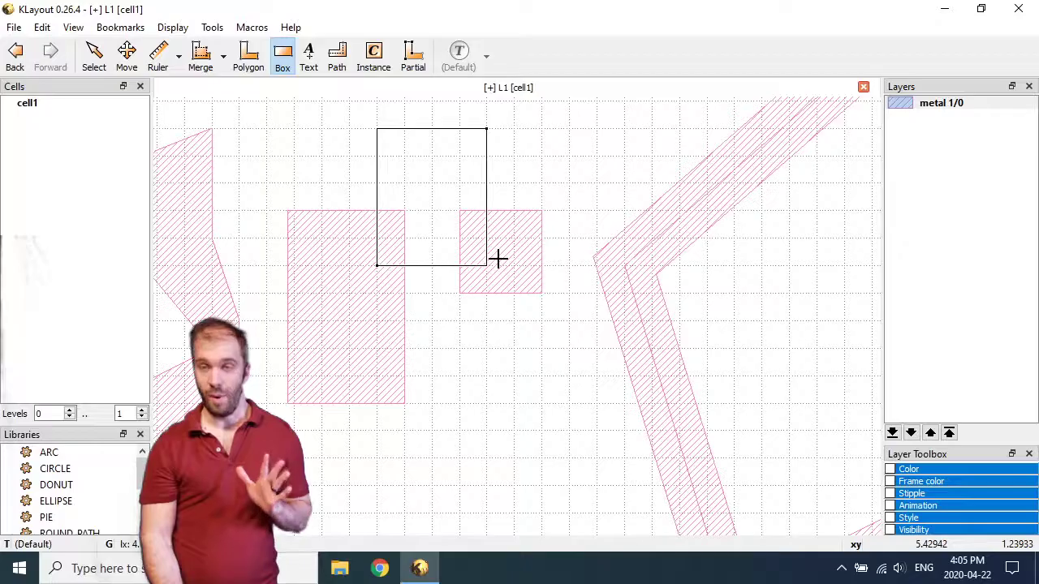
left_click(487, 265)
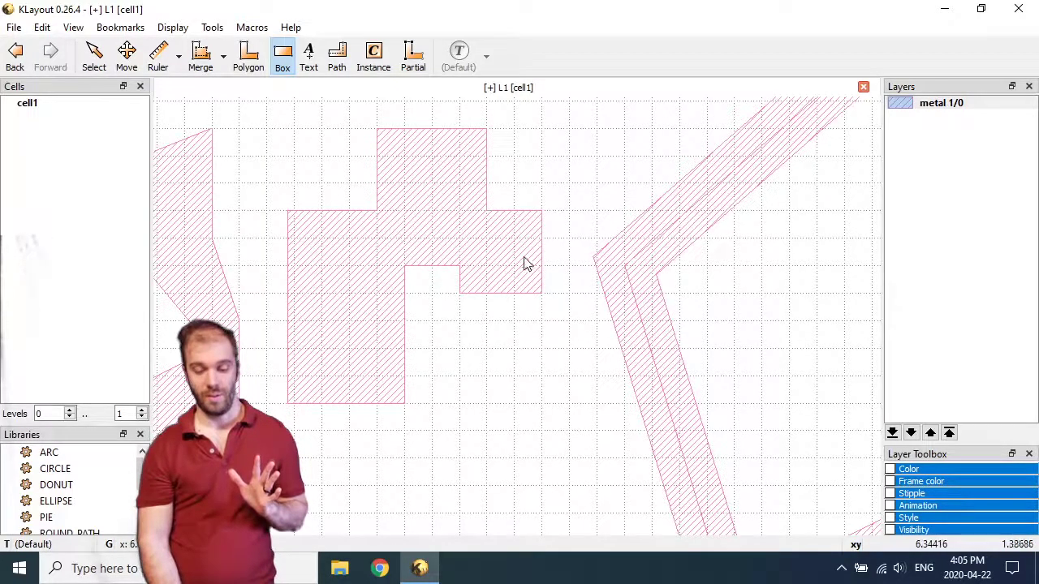
Select the merged polygon, then undo the merge to restore both rectangles.
key("F2")
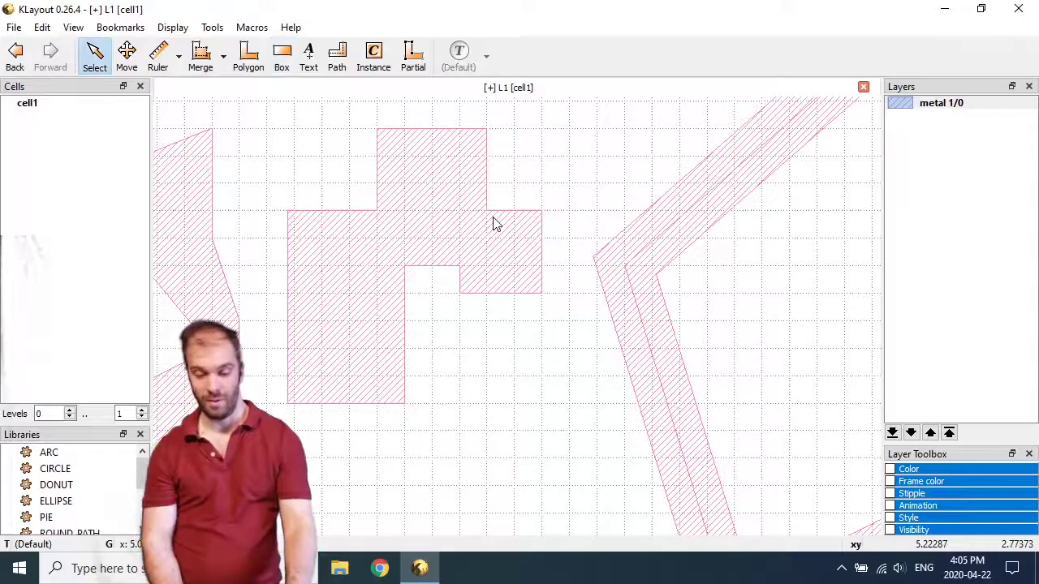
left_click(422, 216)
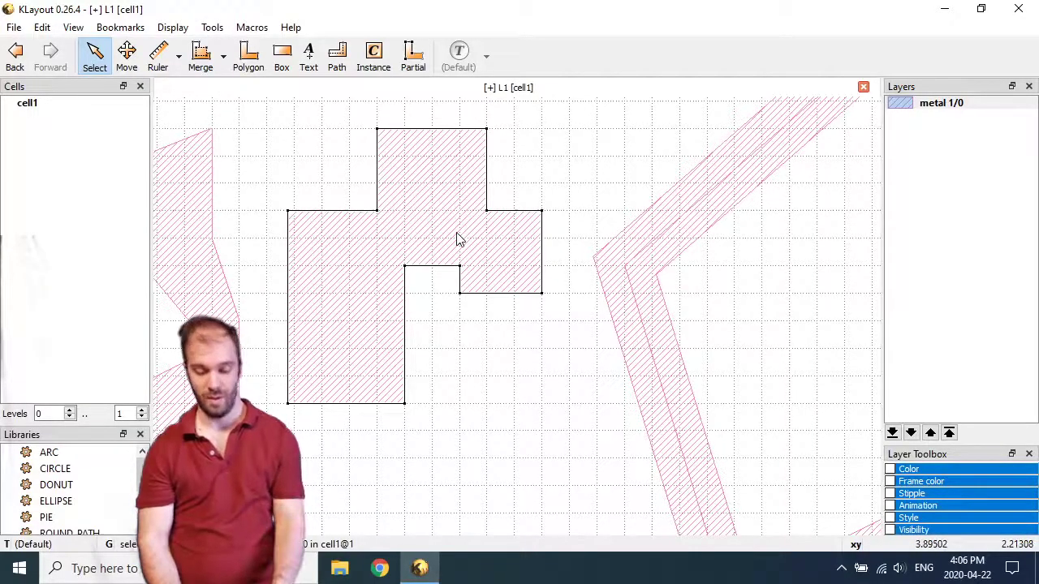
key("ctrl+z")
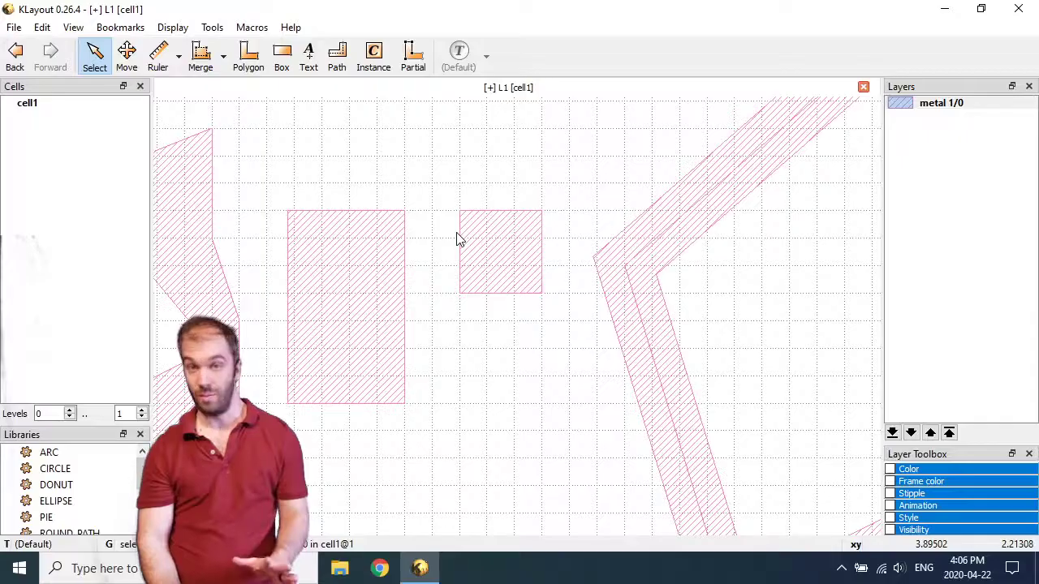
In Erase mode, draw a box over both rectangles to cut a notch from them.
left_click(225, 55)
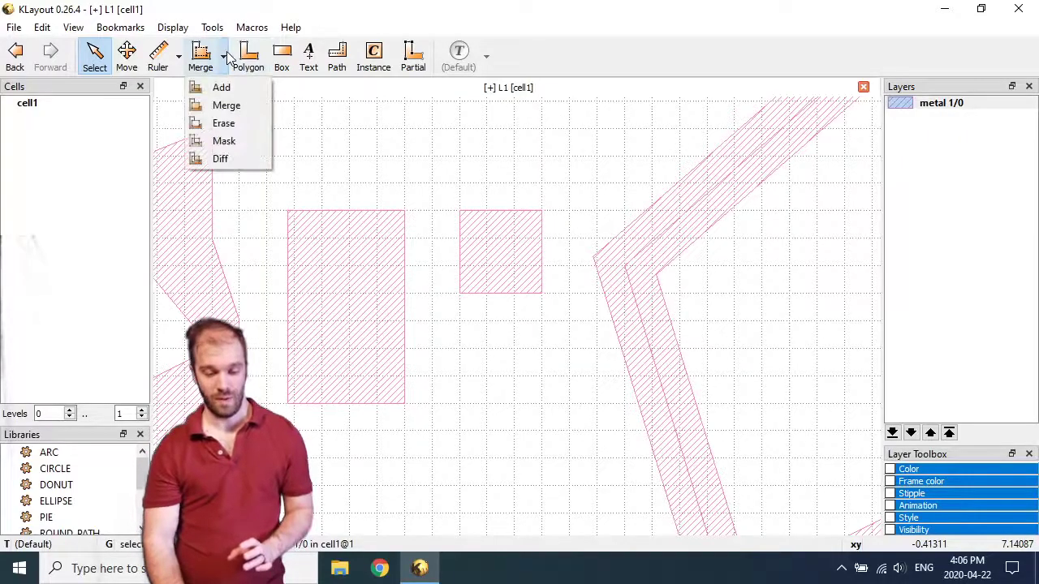
left_click(224, 124)
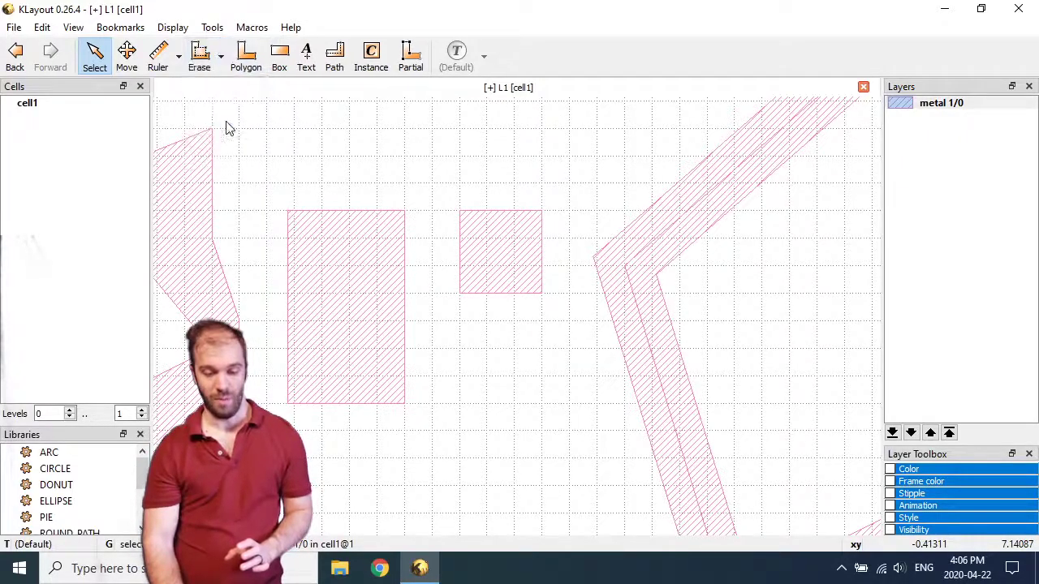
left_click(280, 58)
left_click(348, 154)
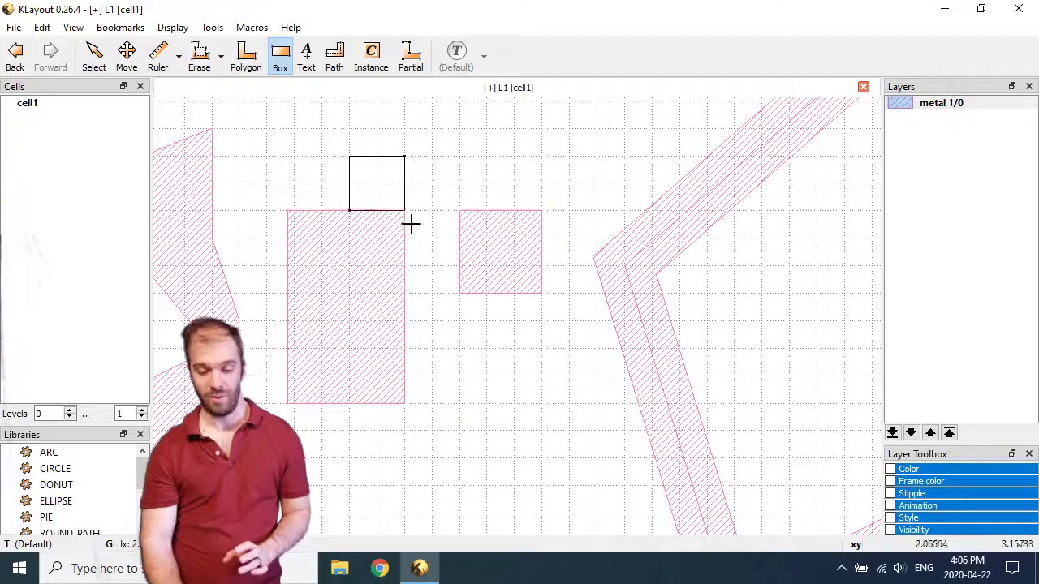
left_click(480, 244)
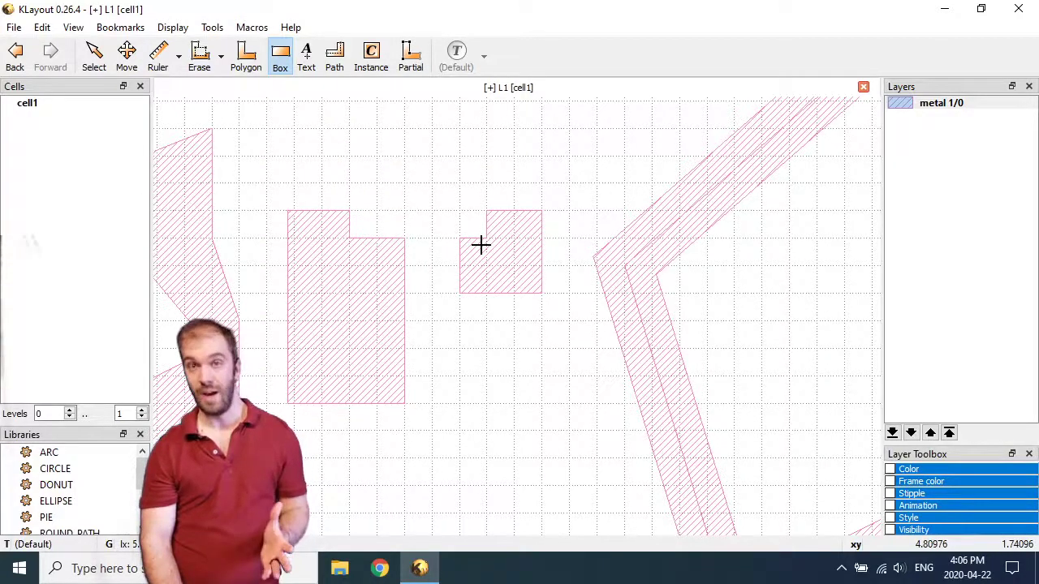
In Mask mode, draw a box over the left shape, trimming it to its upper portion.
left_click(219, 52)
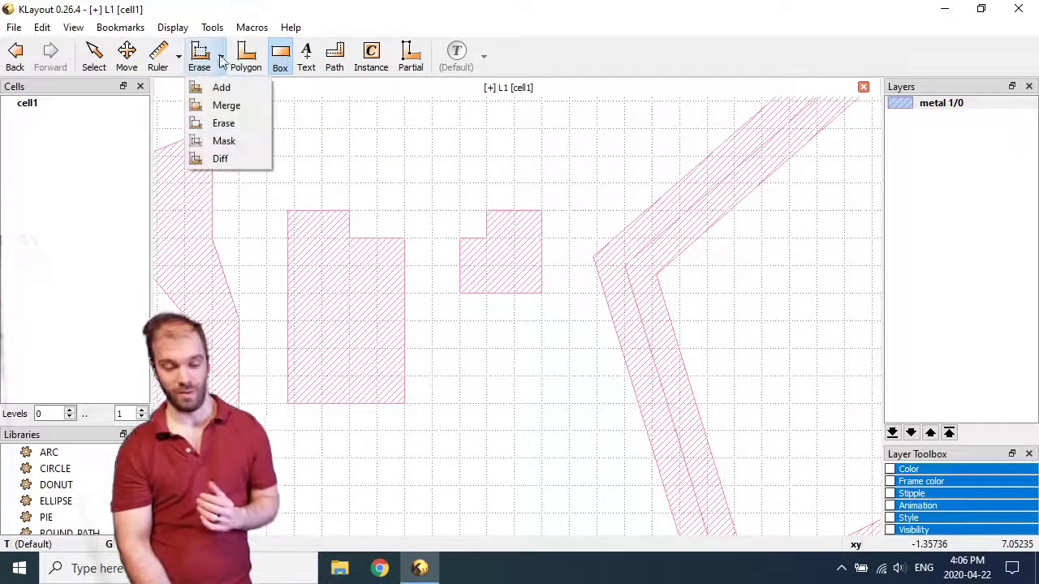
left_click(224, 142)
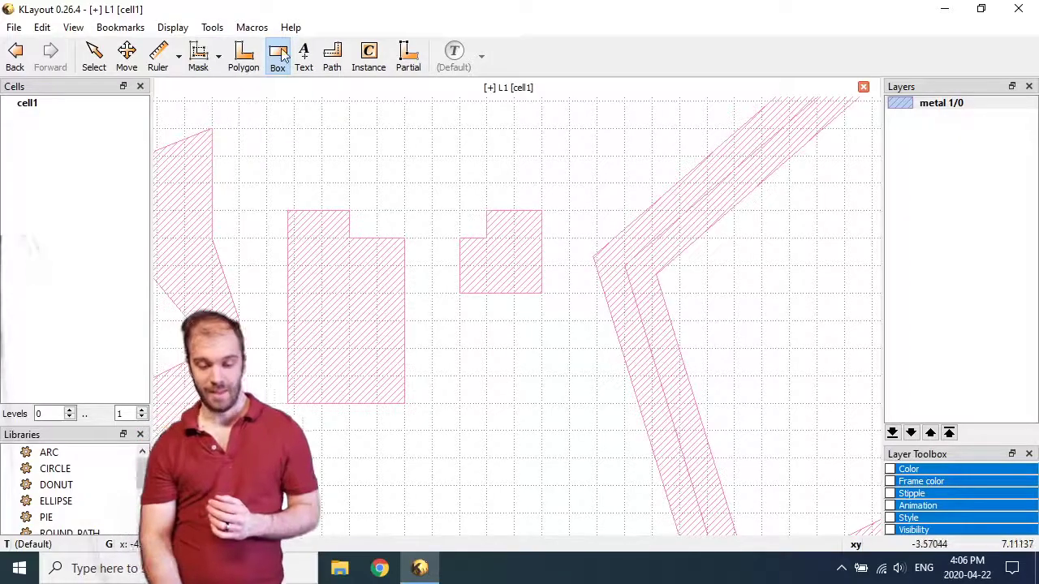
left_click(238, 183)
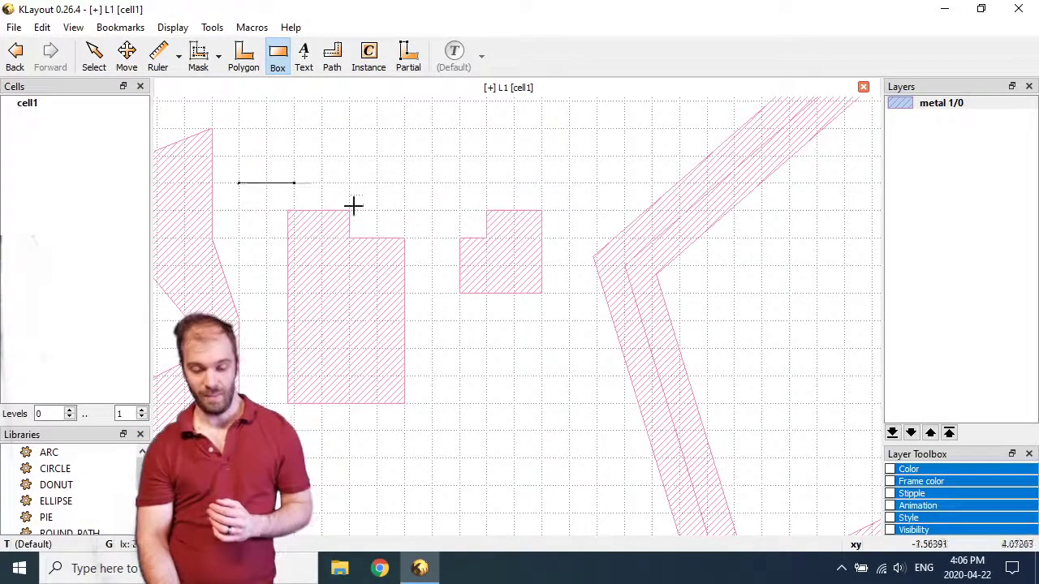
left_click(440, 286)
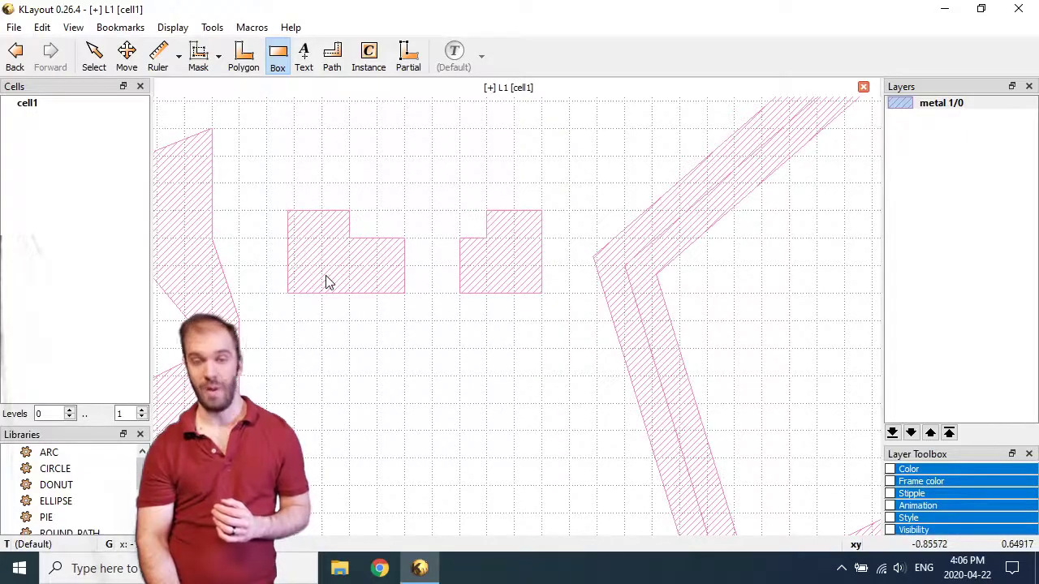
In Diff mode, draw a tall box through the left shape to hollow out the overlap.
left_click(218, 57)
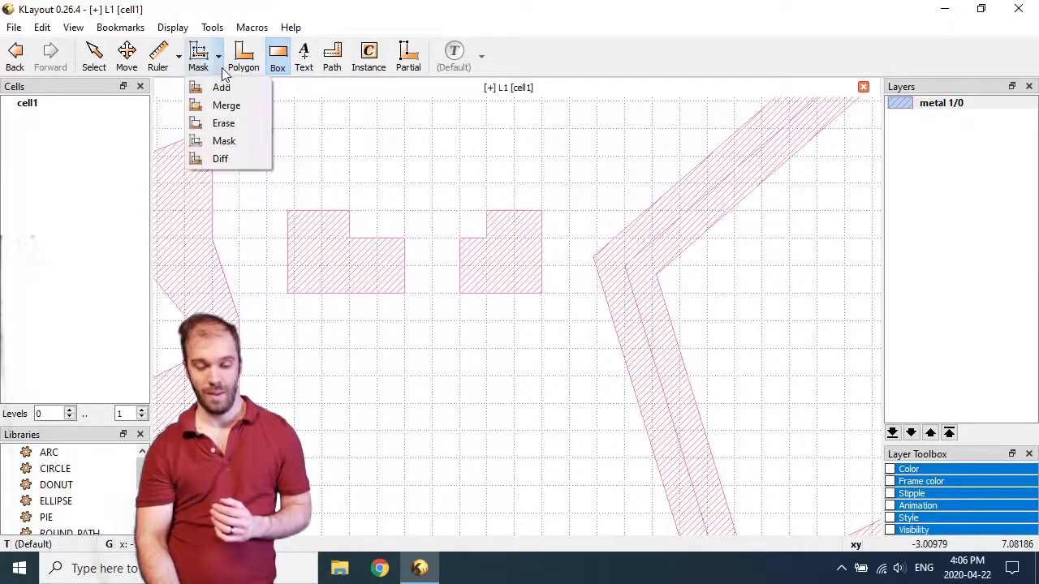
left_click(220, 159)
left_click(322, 128)
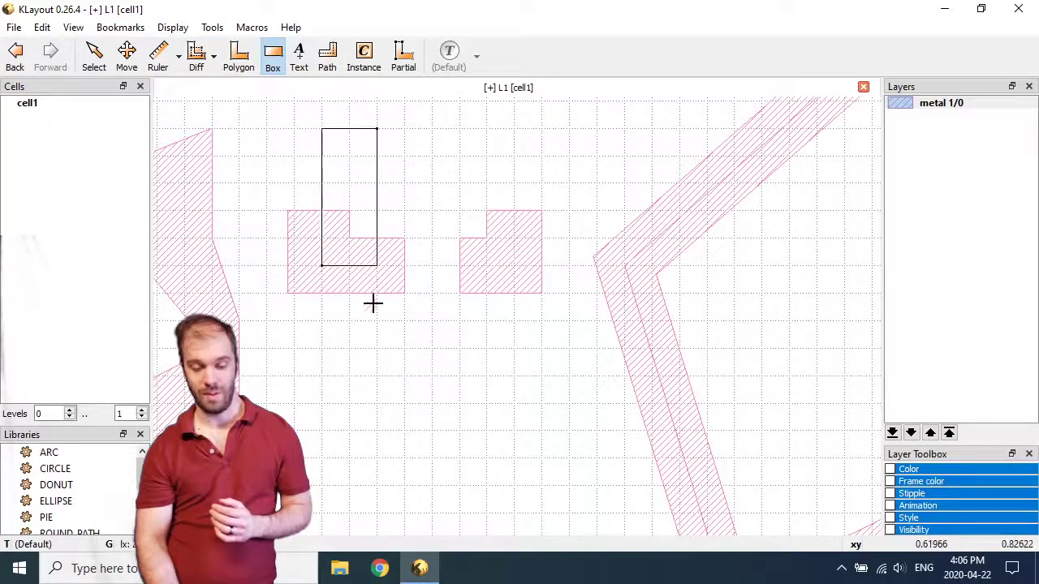
left_click(368, 392)
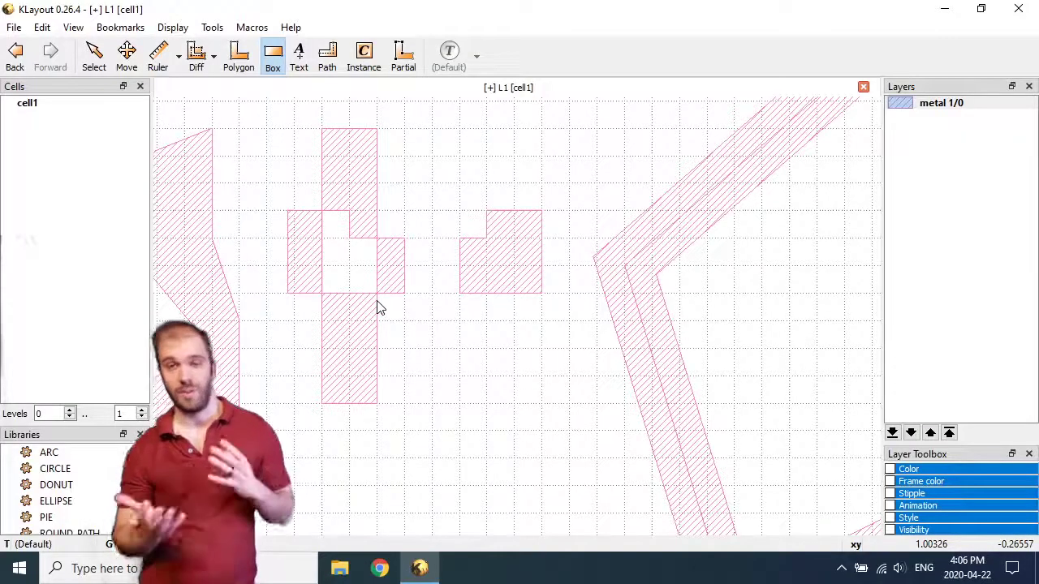
Set the combination mode back to Add and begin a box near the right path.
left_click(213, 59)
left_click(217, 88)
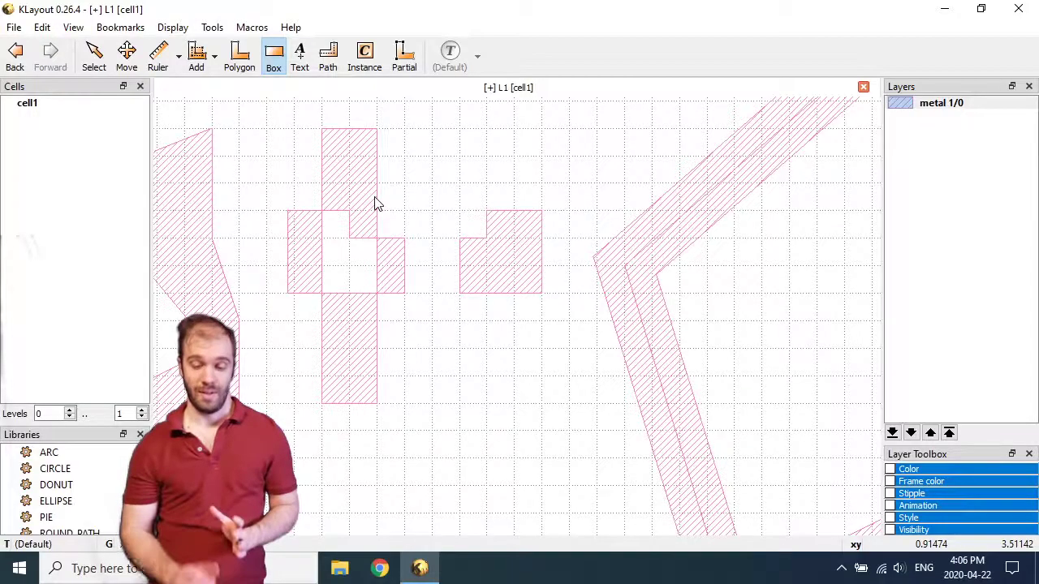
left_click(788, 237)
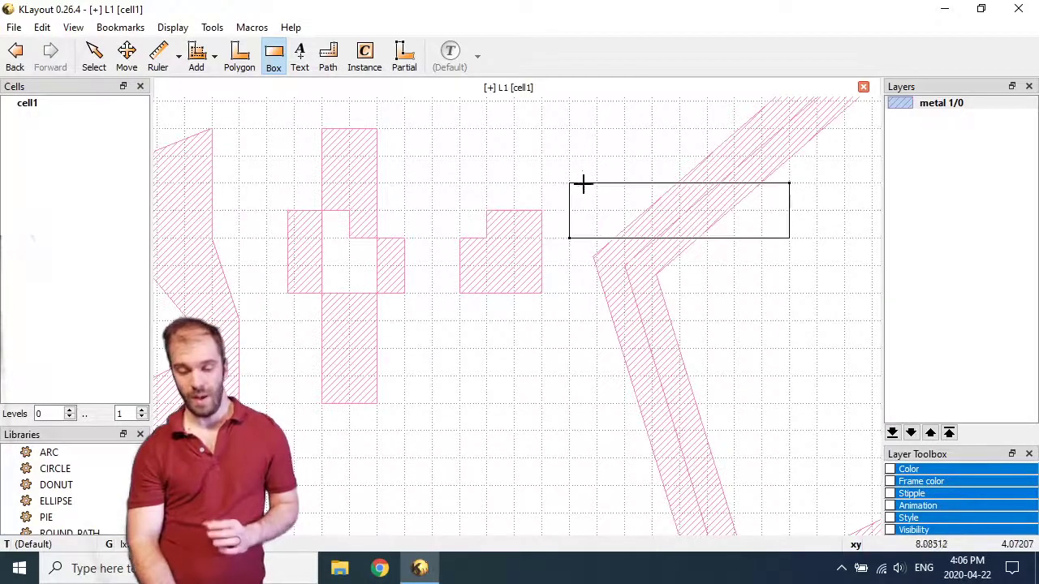
Cancel the pending box and add a new layer 'oxide' with layer 2, datatype 0.
key("Escape")
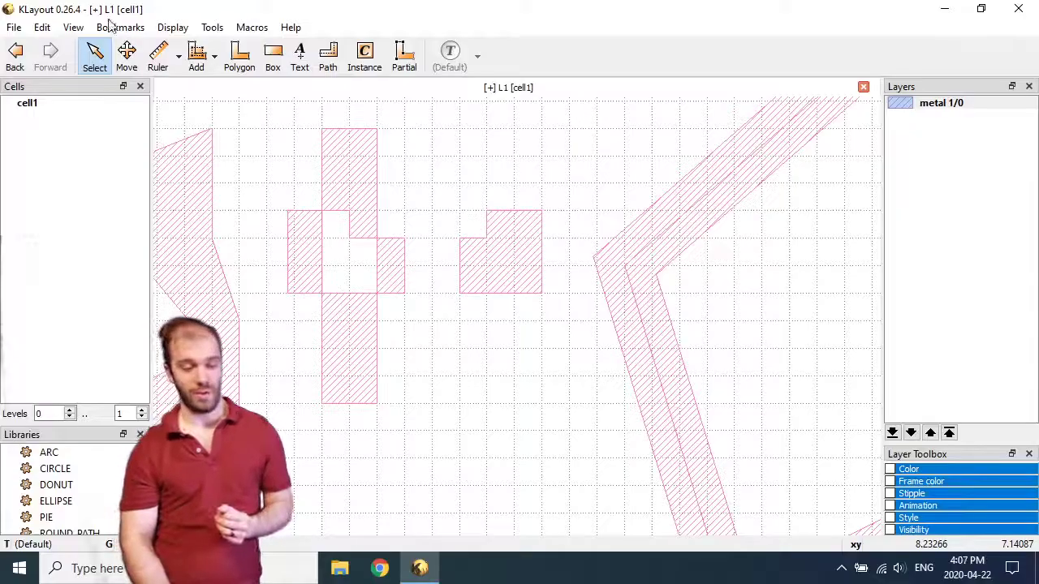
left_click(48, 28)
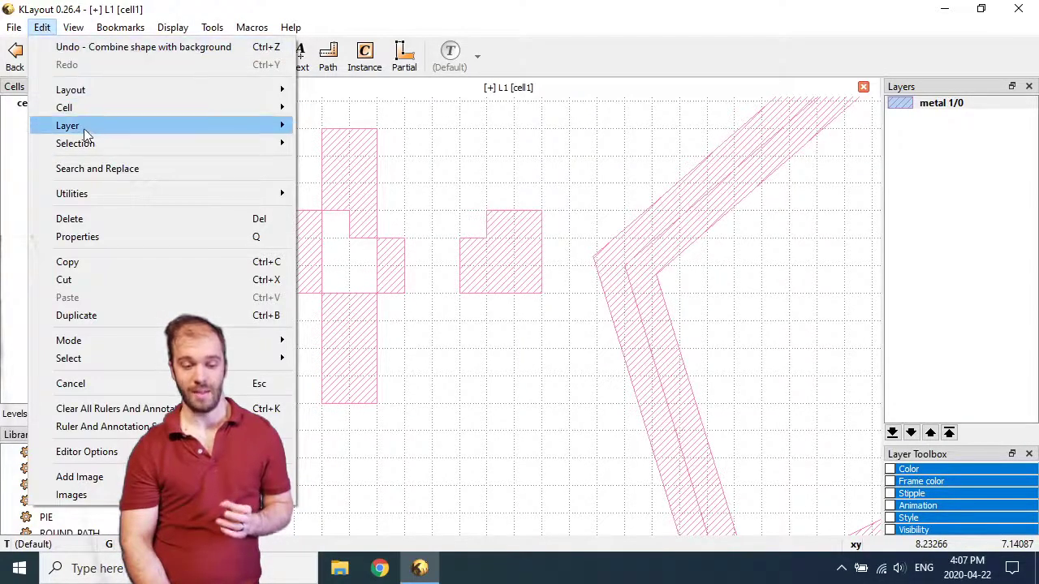
mouse_move(84, 126)
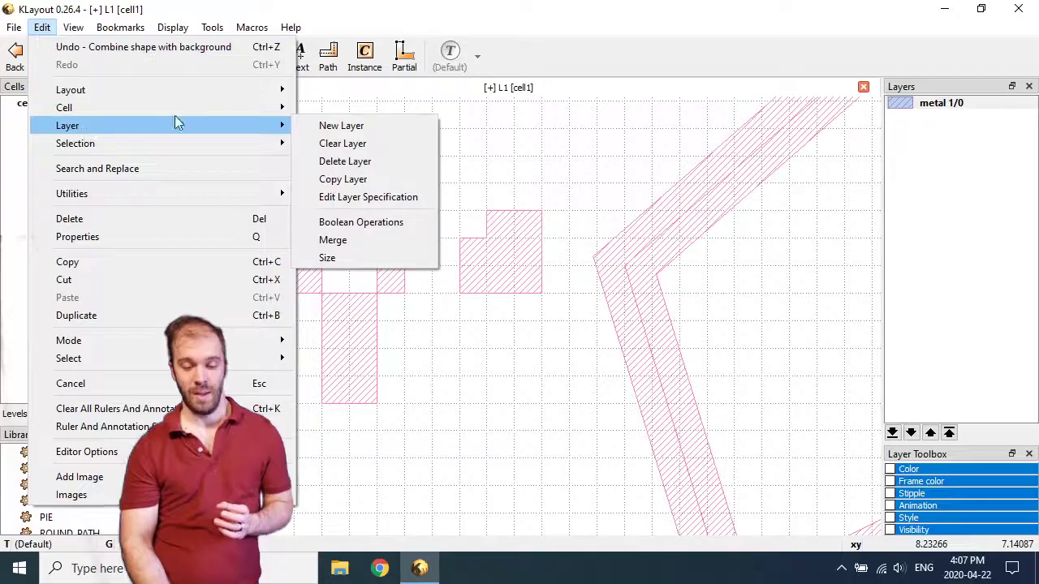
left_click(319, 128)
left_click(508, 229)
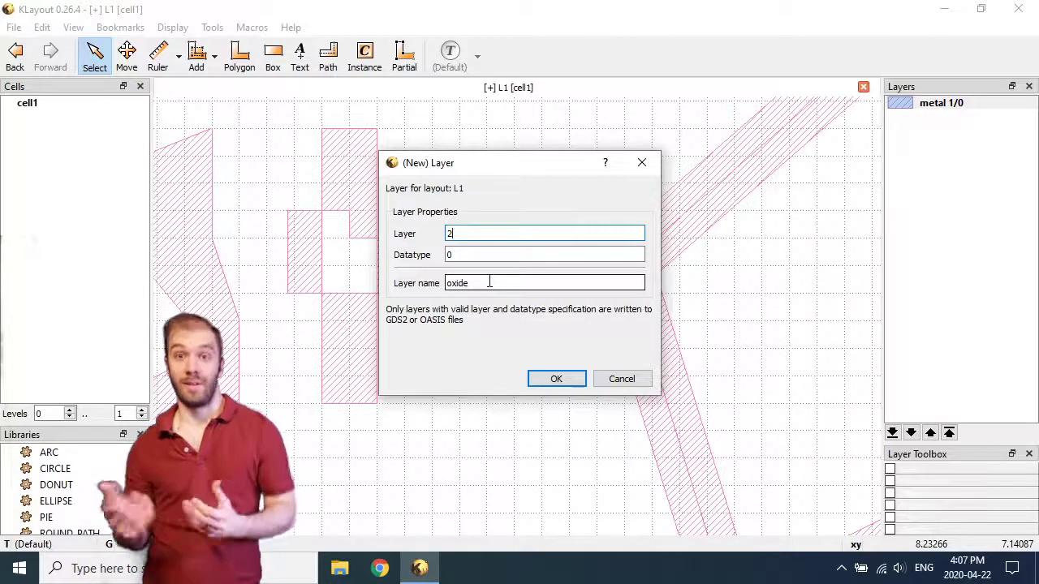
left_click(552, 379)
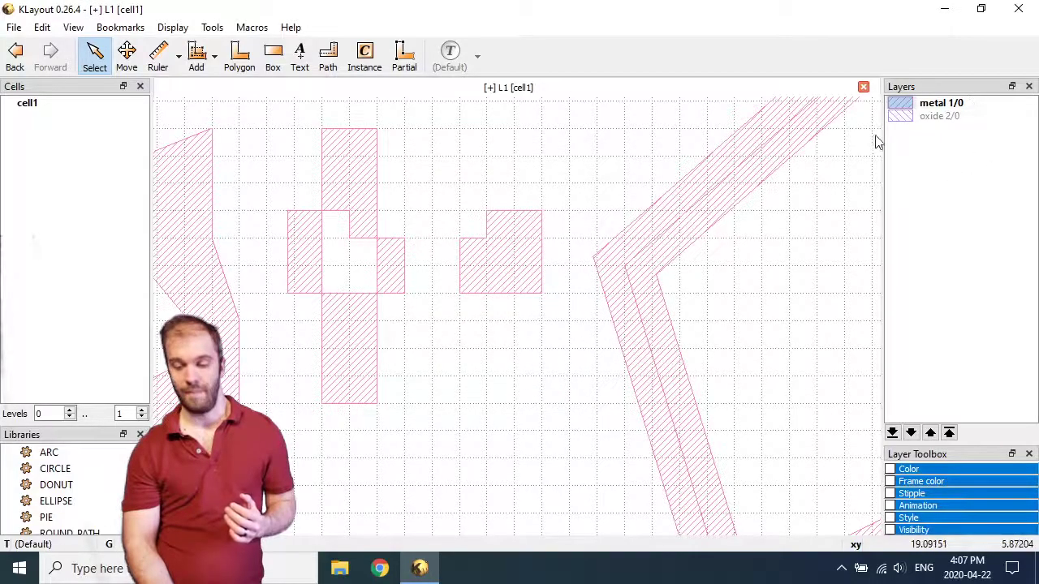
On oxide 2/0, draw a tall box over the small metal shape and the path's corner.
left_click(931, 118)
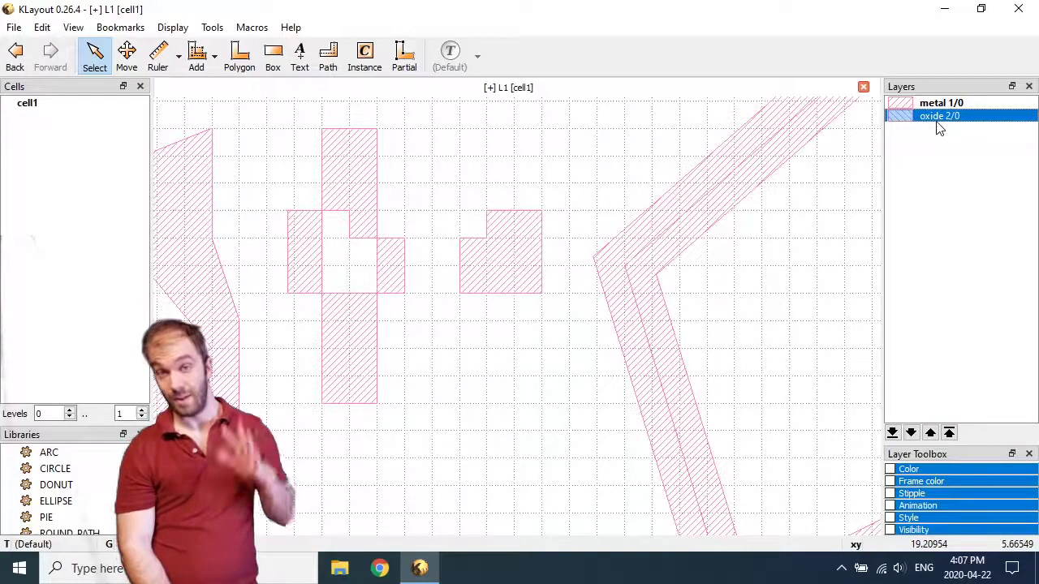
left_click(272, 55)
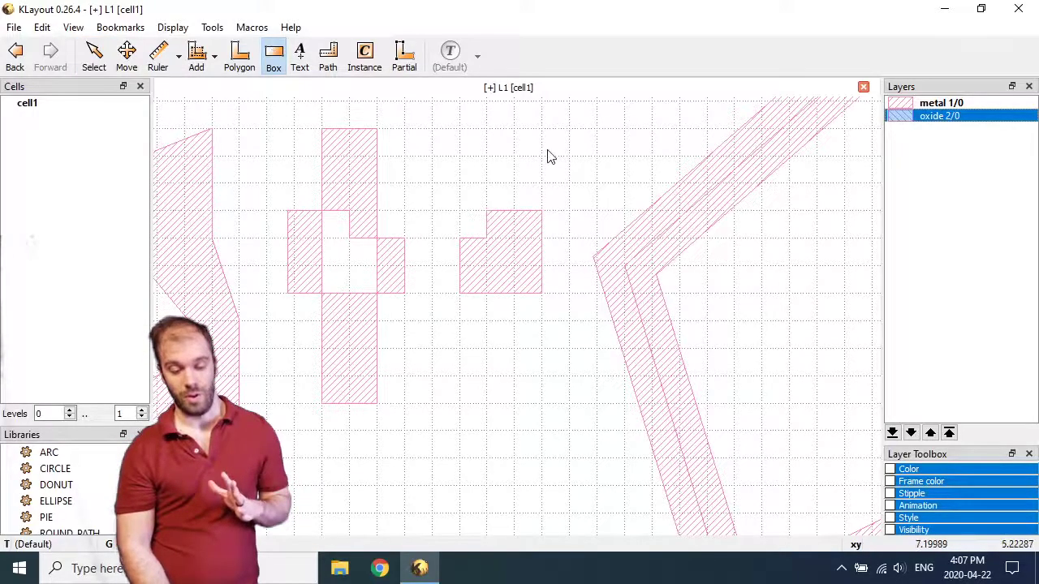
left_click(508, 133)
left_click(612, 382)
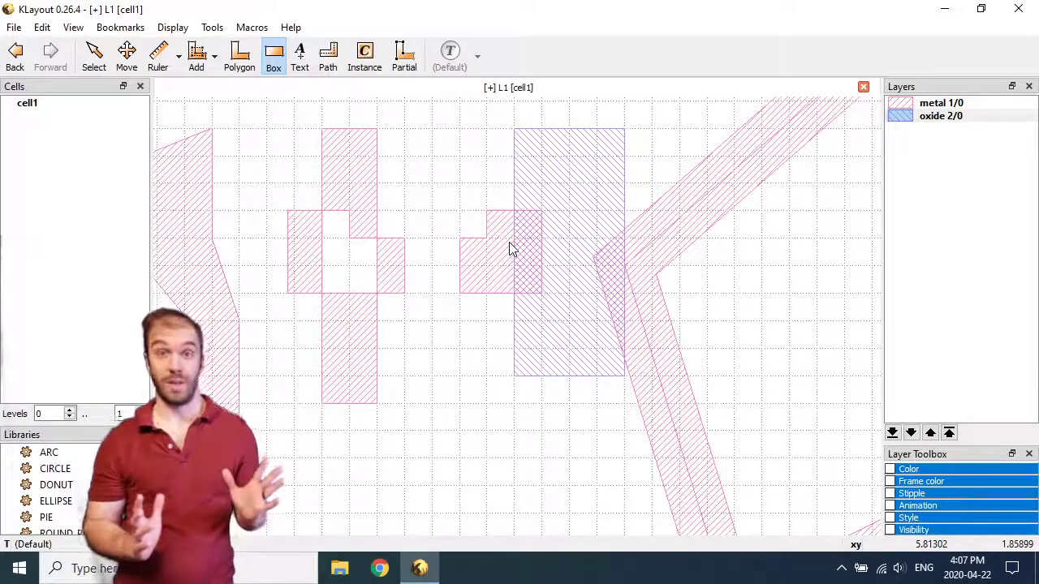
In Merge mode, draw a box extending the oxide rectangle to the left.
left_click(214, 56)
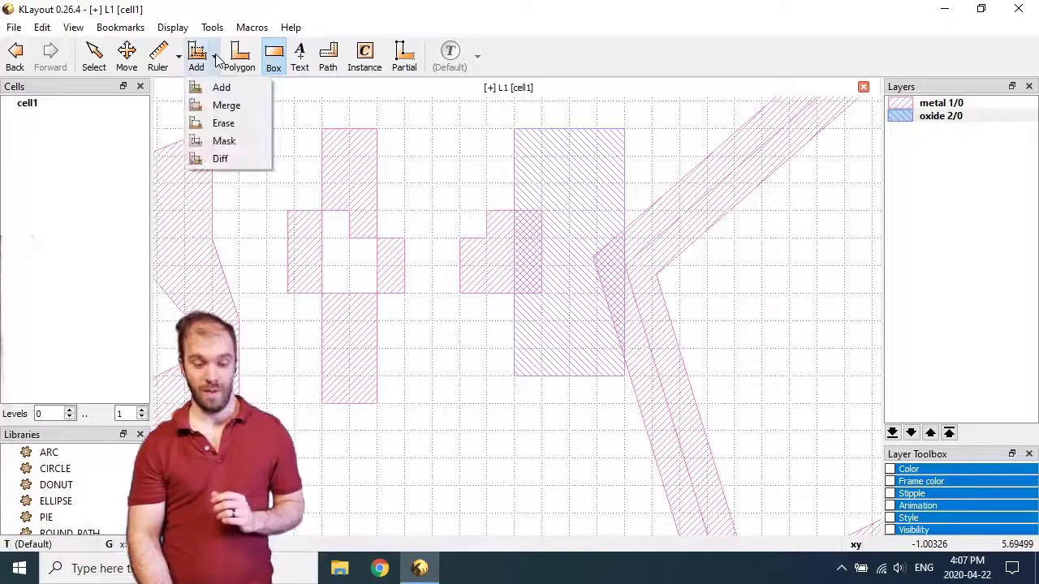
left_click(217, 107)
left_click(459, 128)
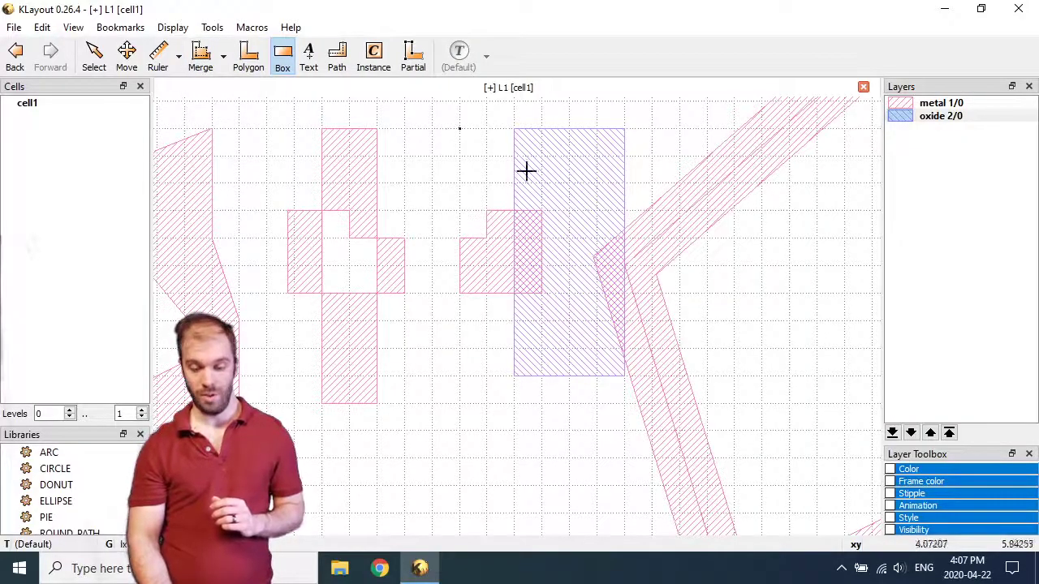
left_click(556, 245)
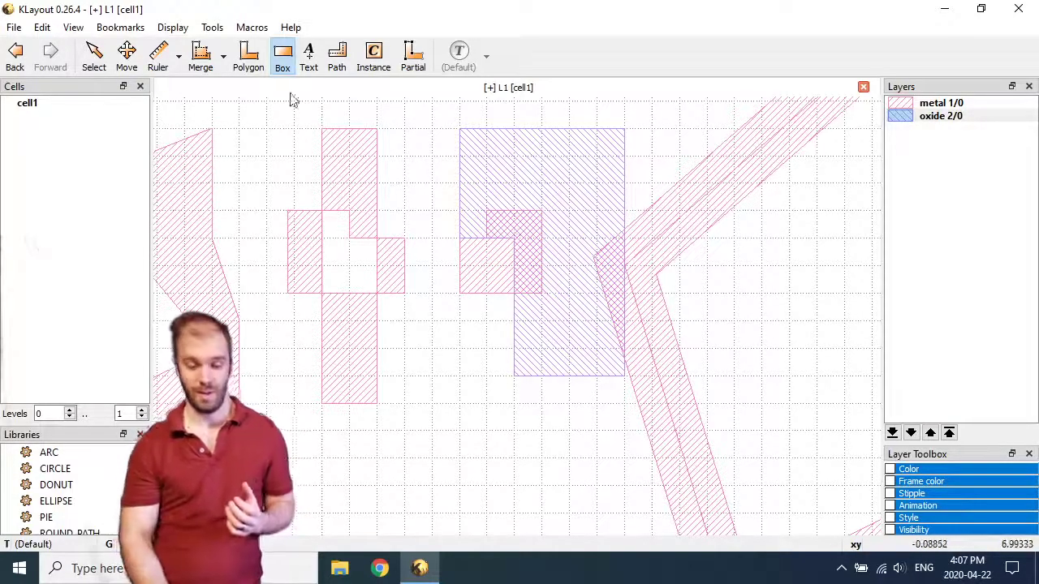
Draw a thin oxide strip across the top of the left metal shape and zoom out.
left_click(294, 126)
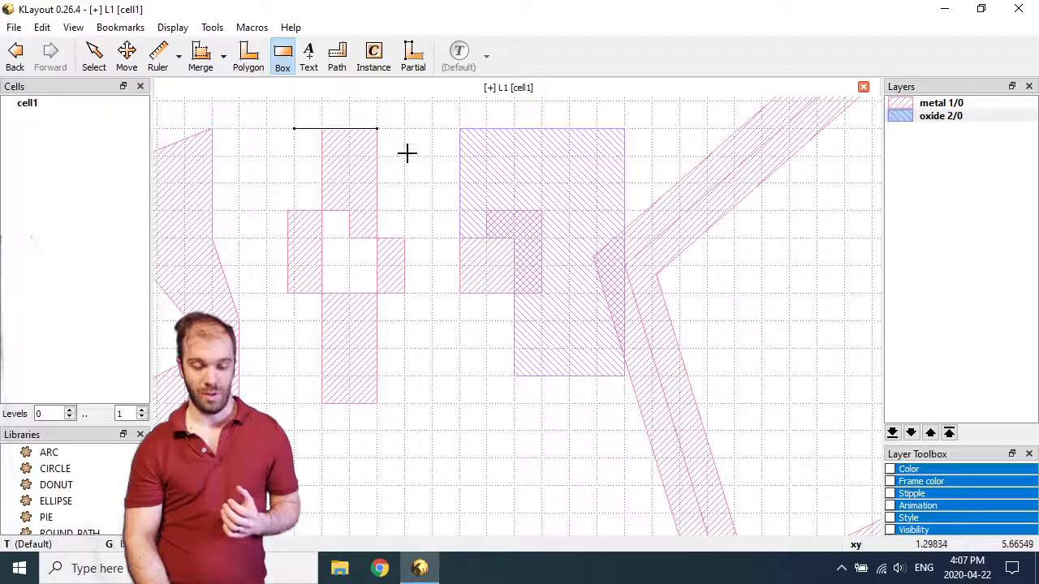
left_click(409, 166)
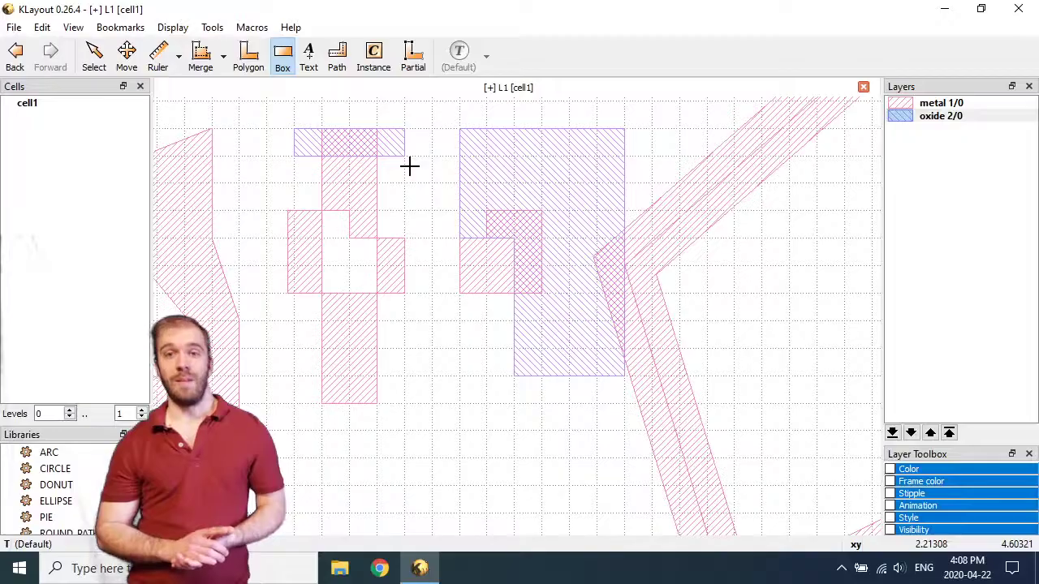
scroll(409, 167, "down", 3)
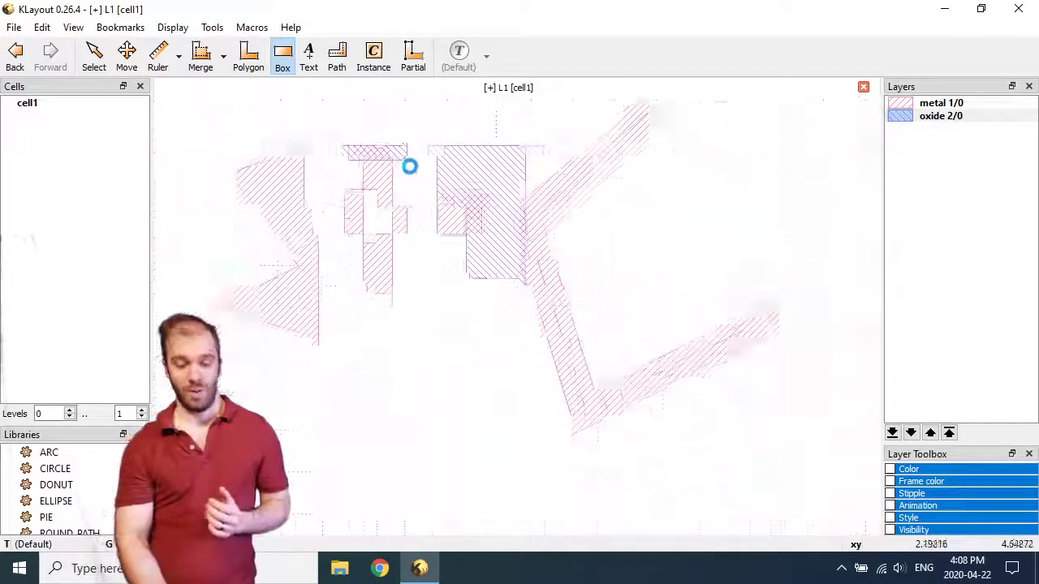